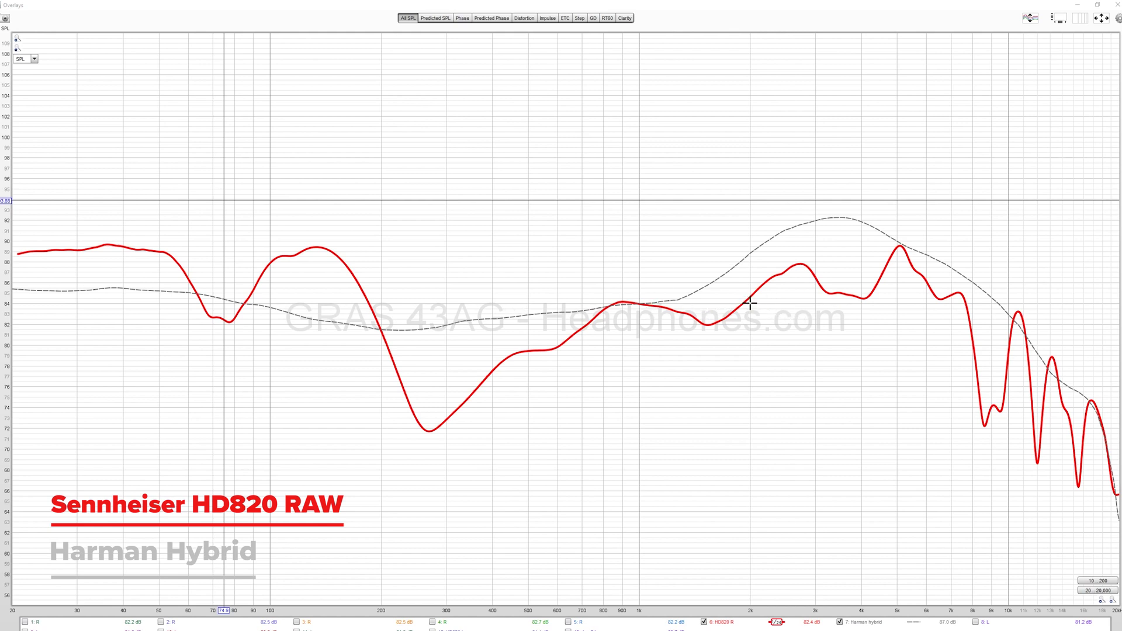
Step: Bring the Peace equalizer window forward and position it over the REW graph
key(alt+Tab)
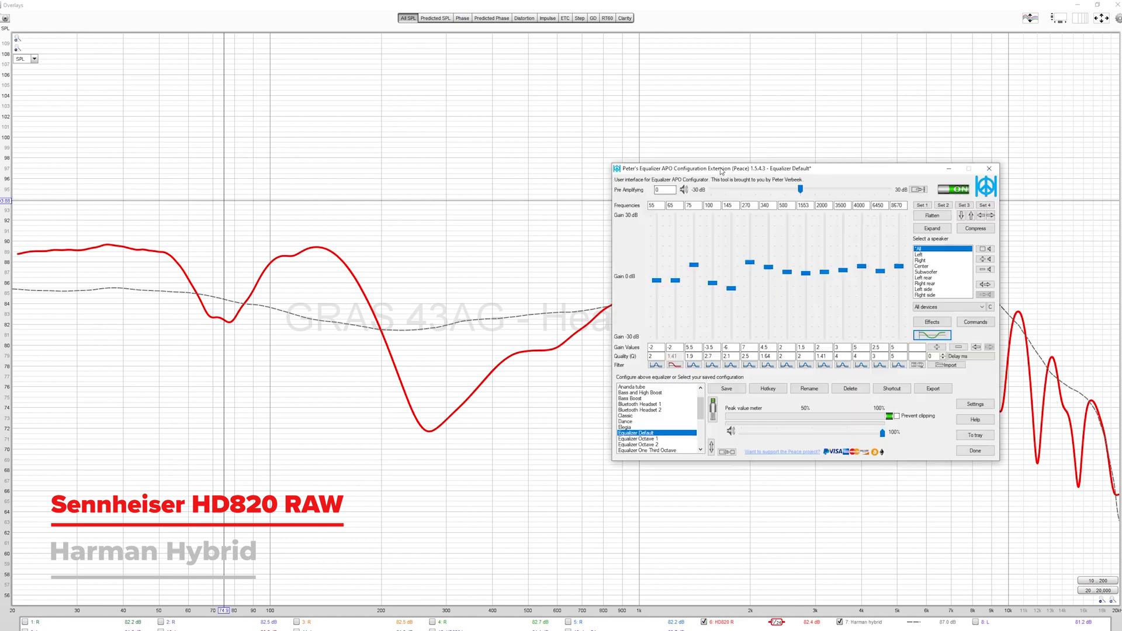
drag(722, 171, 587, 189)
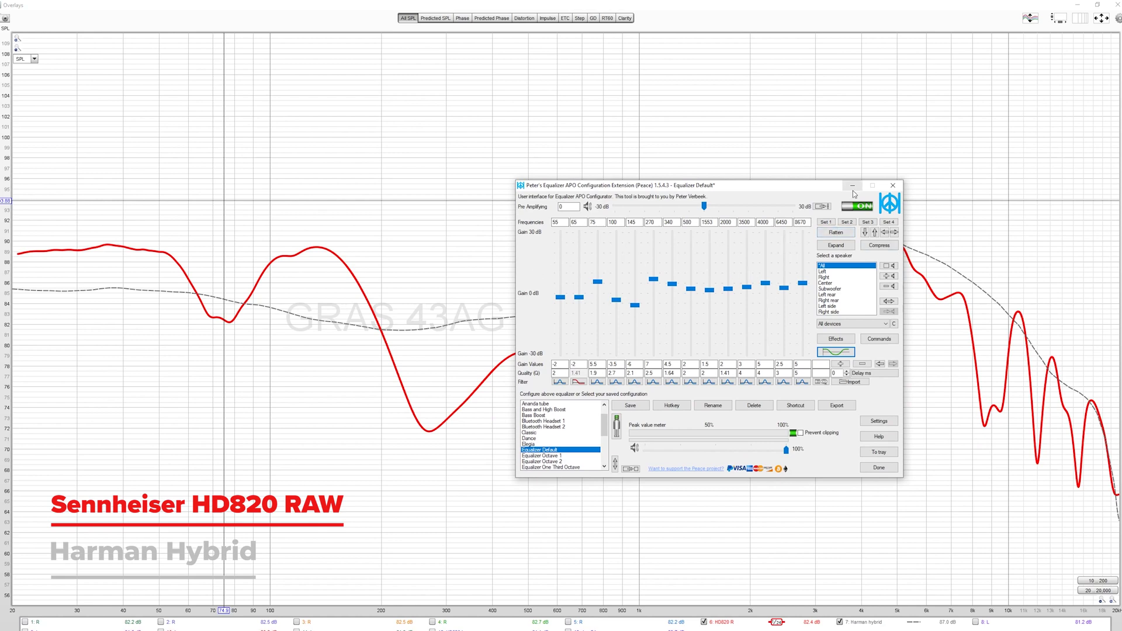
drag(798, 192, 888, 176)
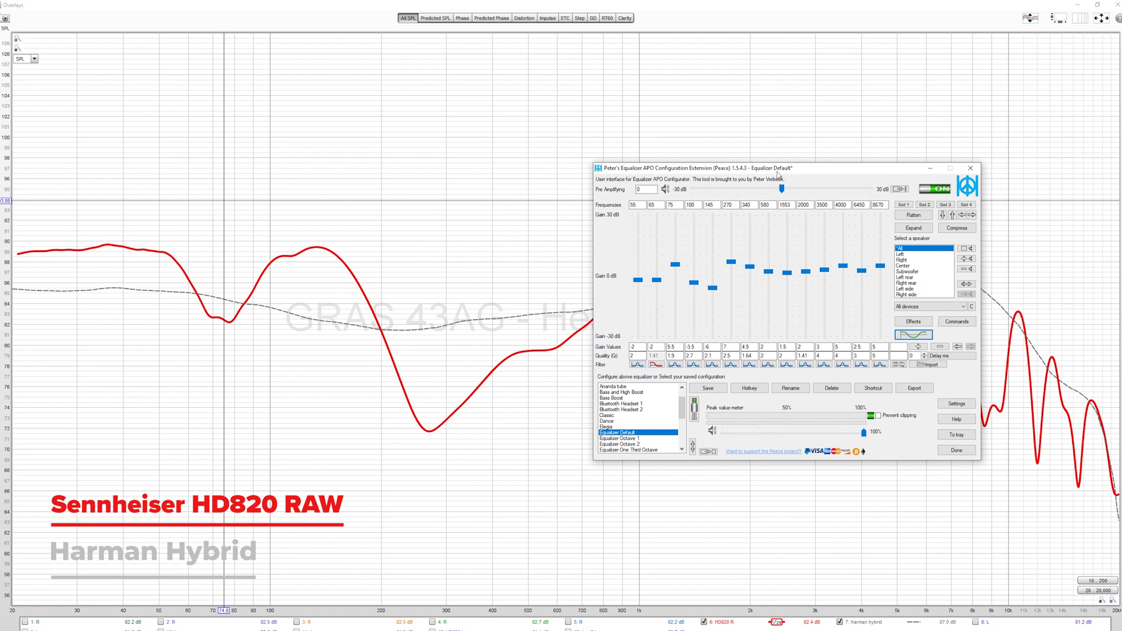
drag(772, 172, 705, 171)
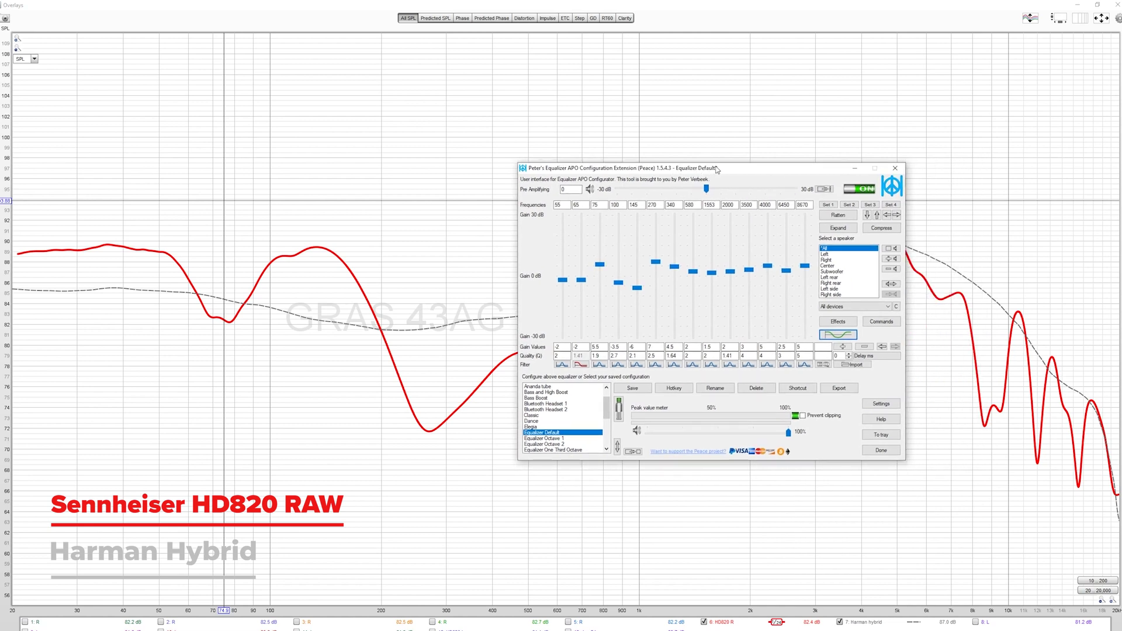
drag(716, 171, 801, 171)
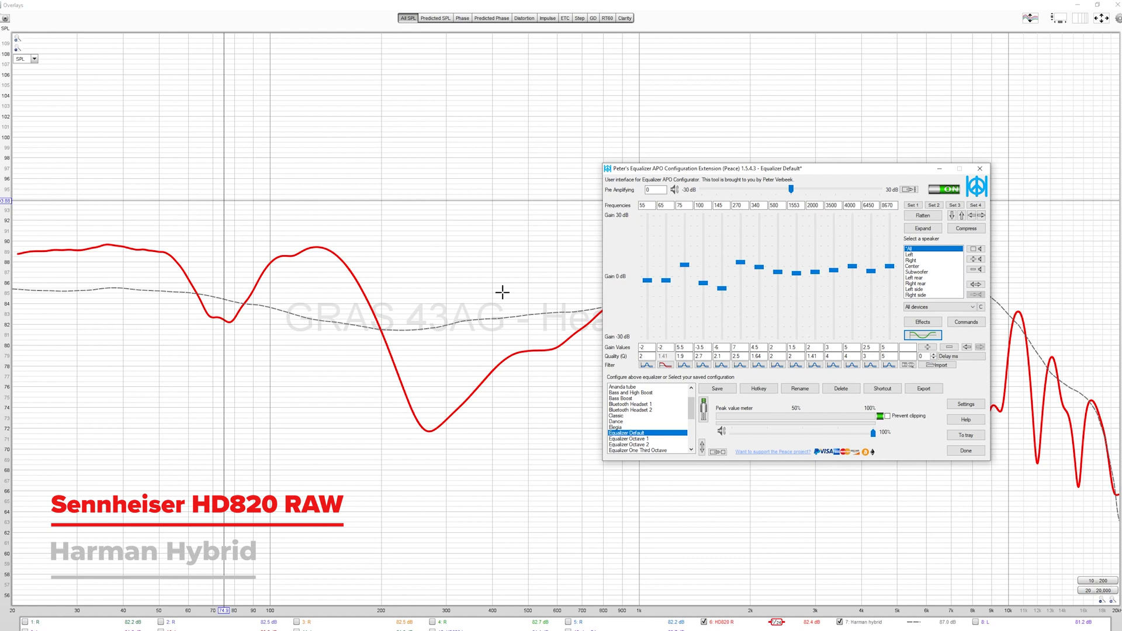
click(671, 368)
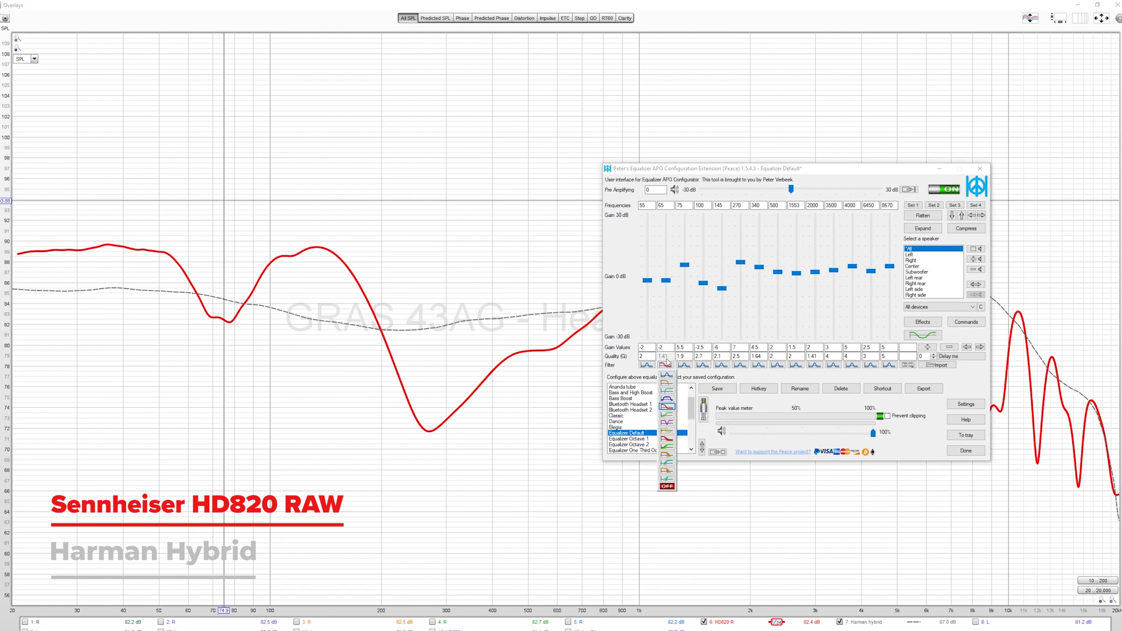
click(714, 378)
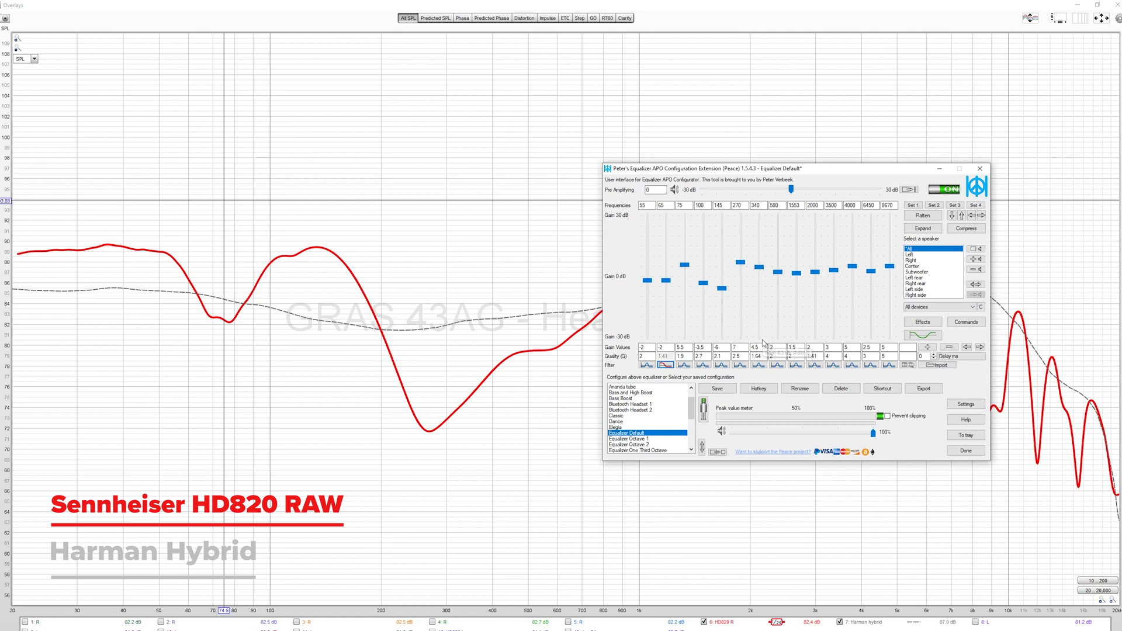
double_click(649, 204)
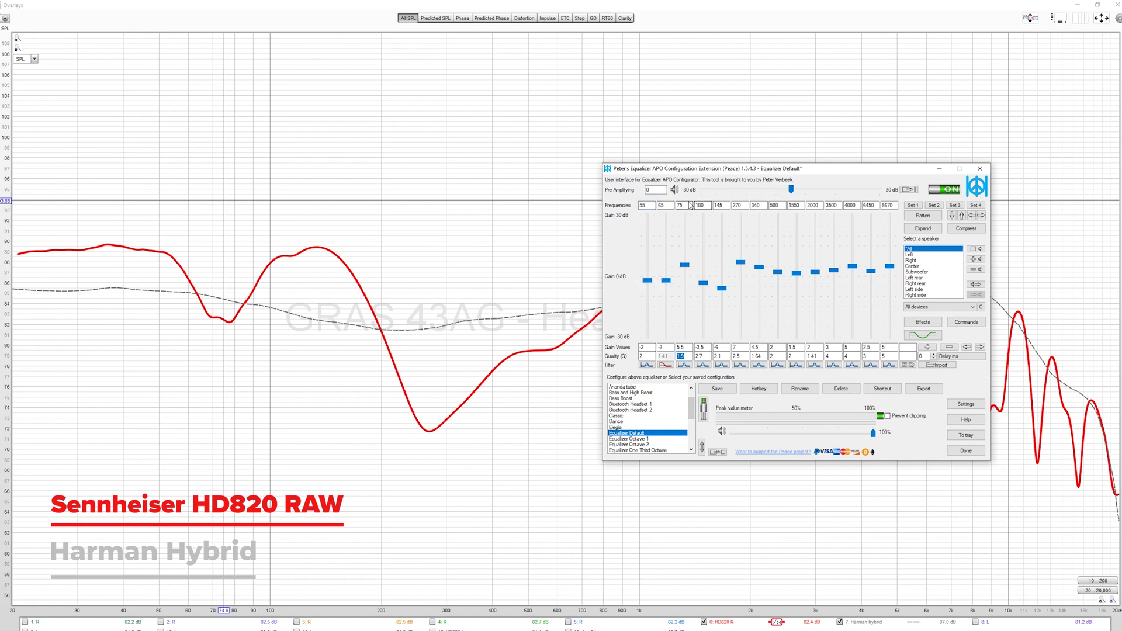
click(687, 205)
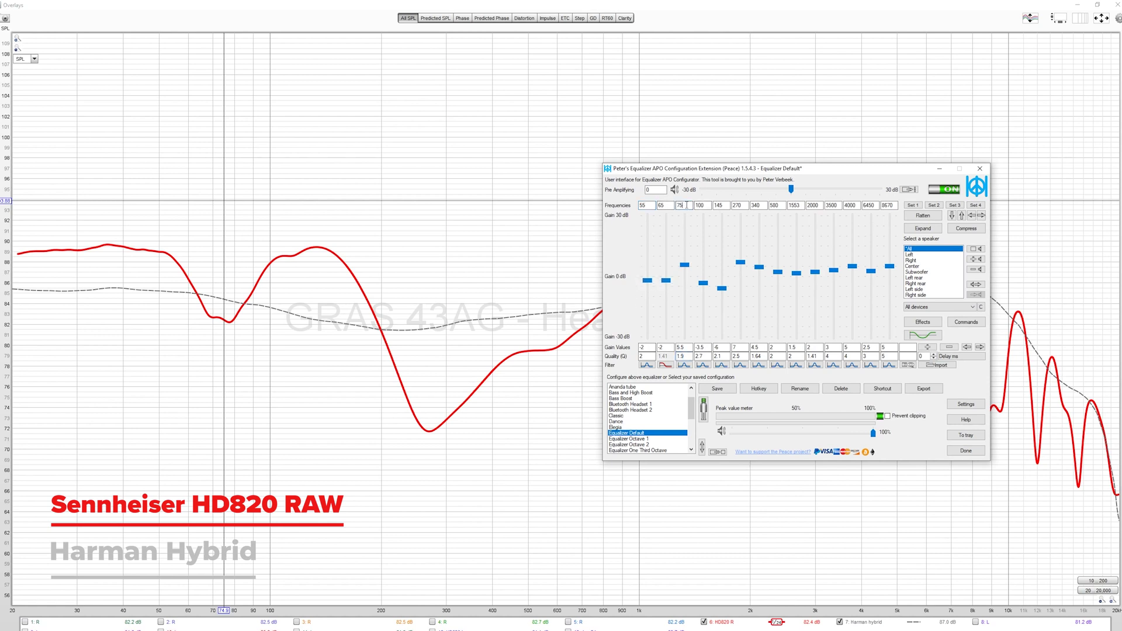
click(681, 356)
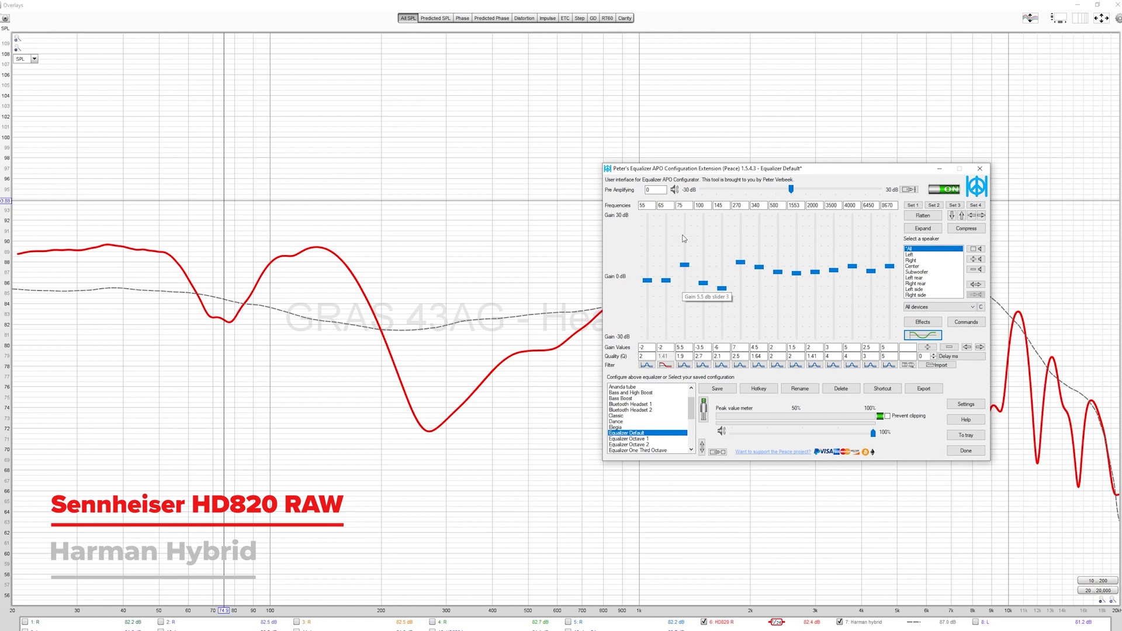
Step: Select band 3's Q value of 1.9, then open and close the overall EQ response graph
double_click(692, 355)
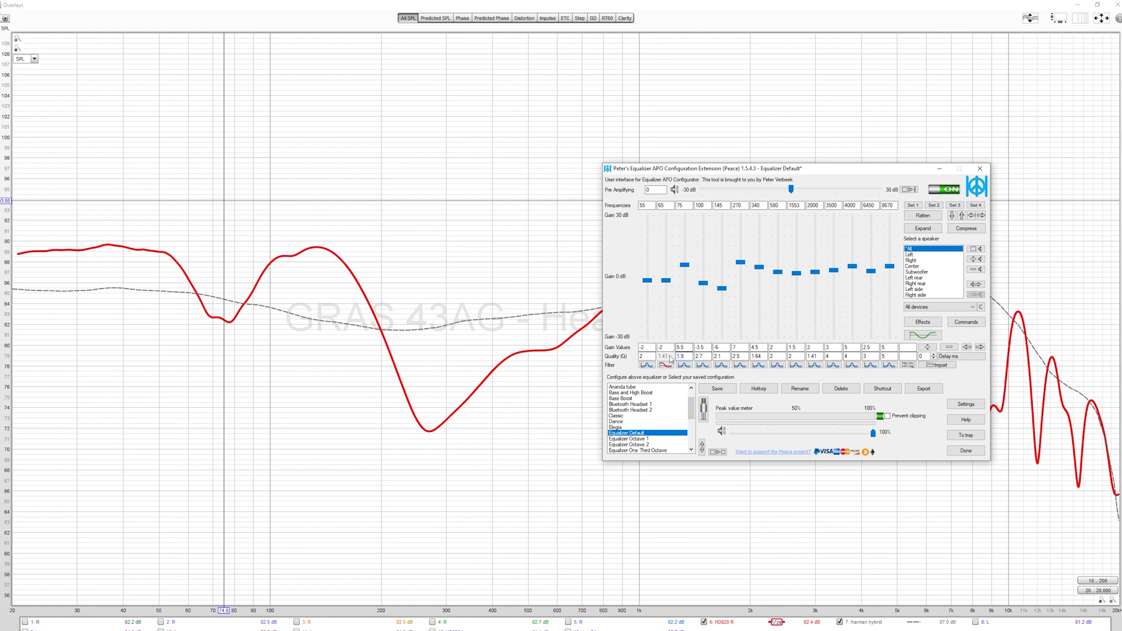
click(923, 335)
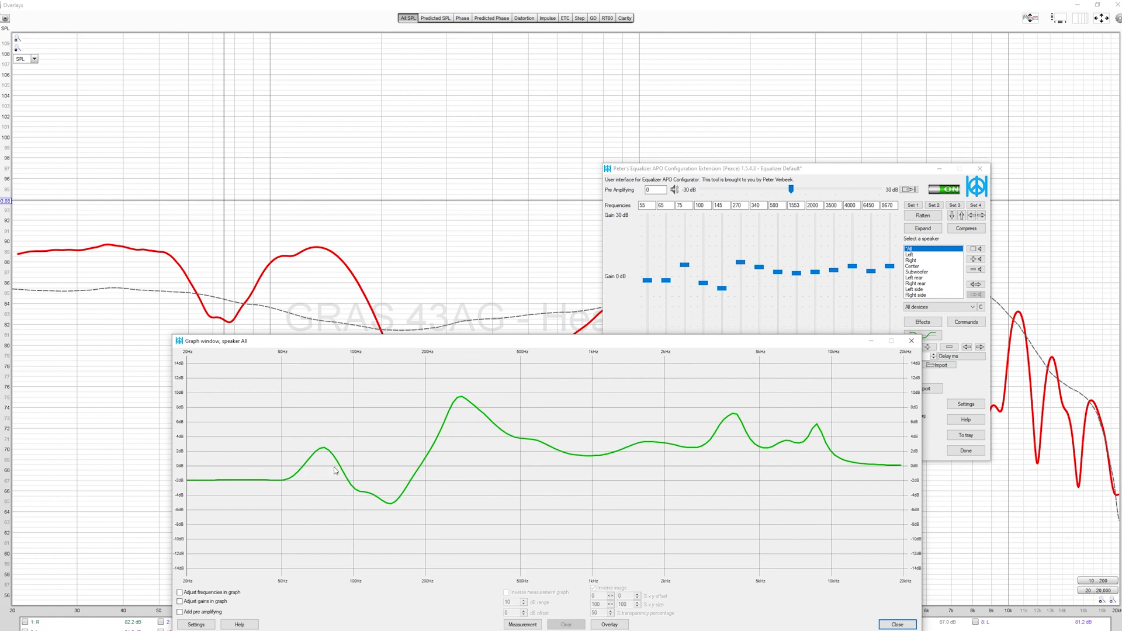
click(871, 342)
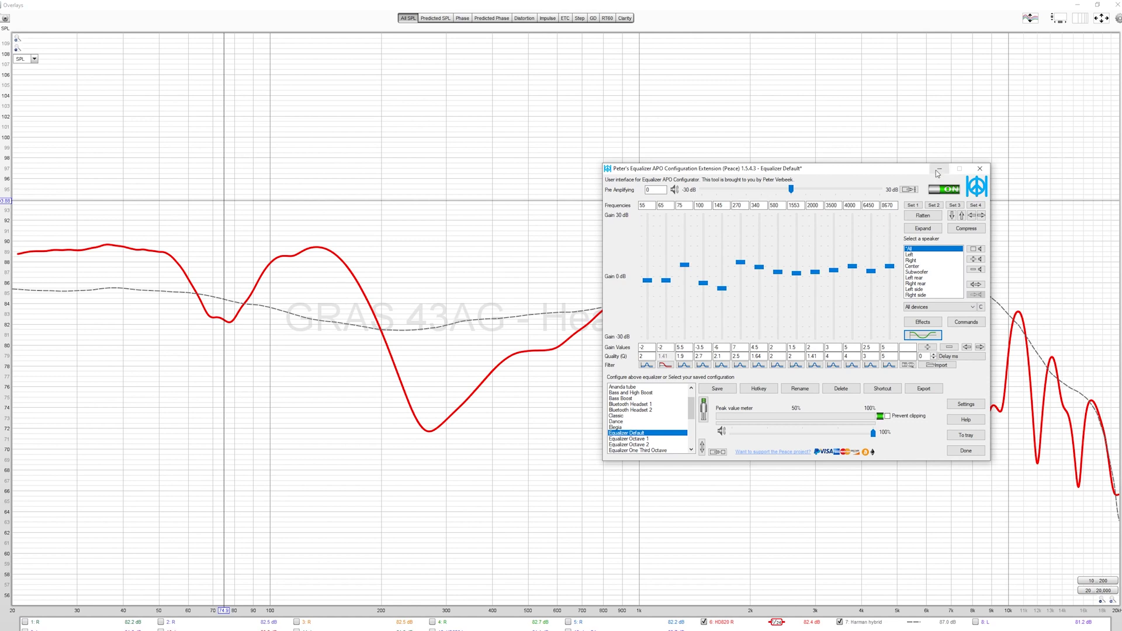
Step: Nudge the Peace equalizer window up and to the right
drag(886, 172, 982, 87)
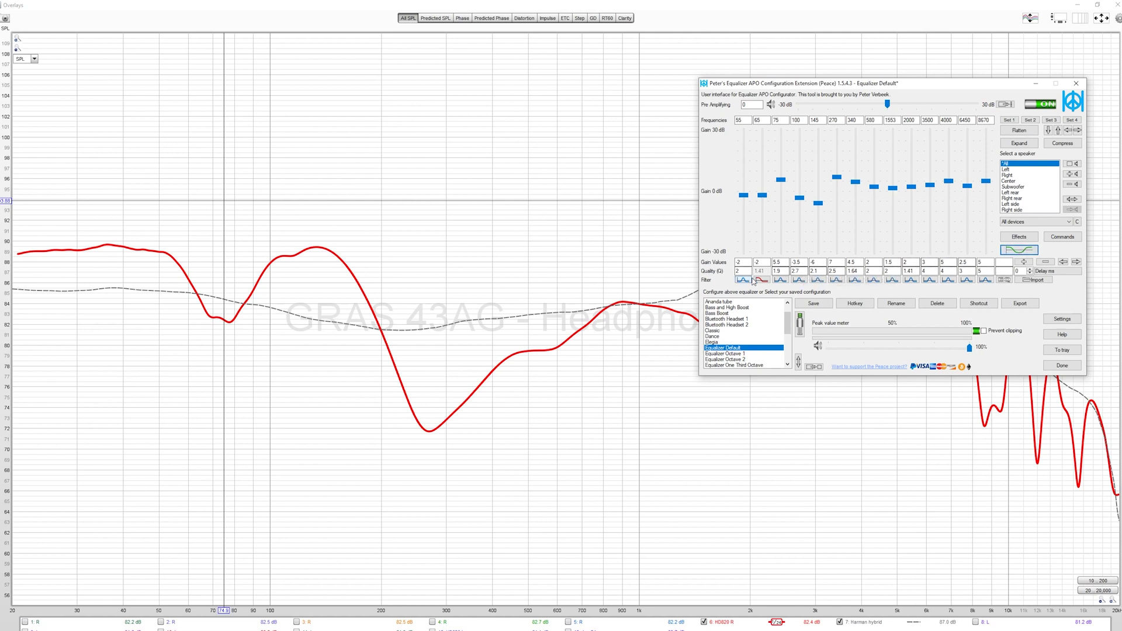
Step: Open the EQ response graph, move it over the REW plot, then close it
click(1019, 249)
drag(735, 343, 770, 232)
drag(479, 235, 702, 230)
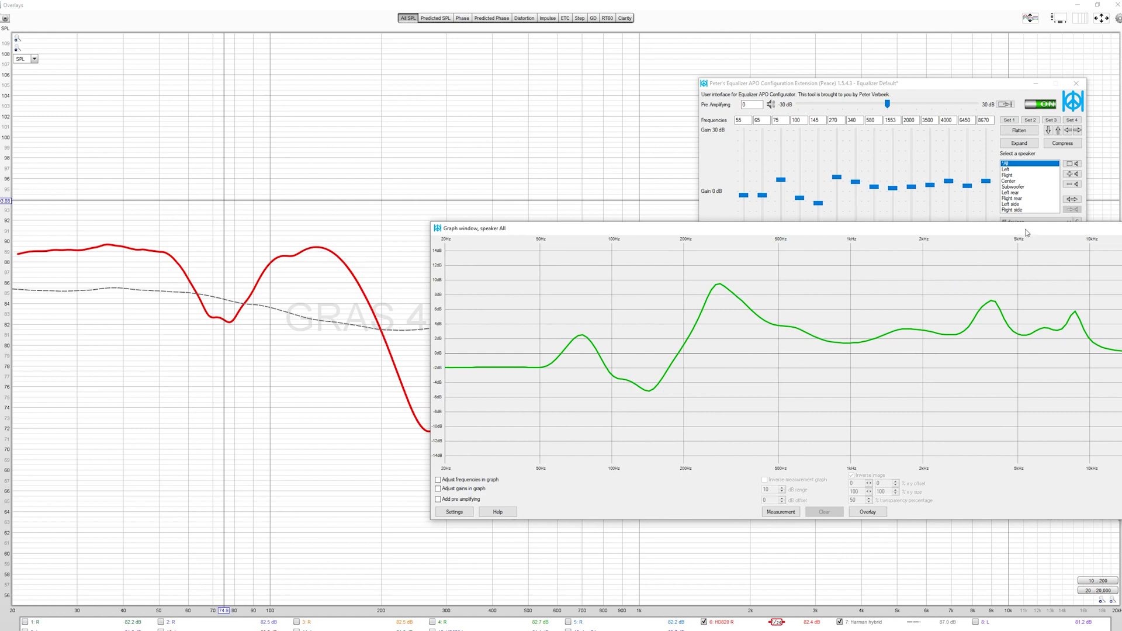
click(427, 258)
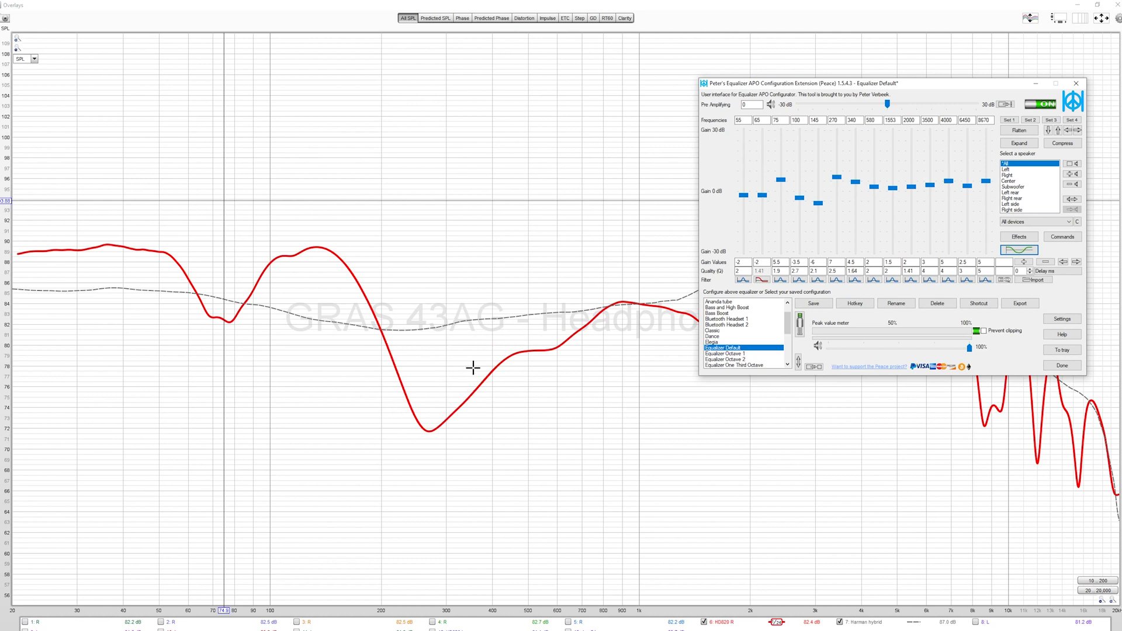
Step: Reopen the EQ response graph, shift it around to uncover the red curve, then close it
click(1031, 247)
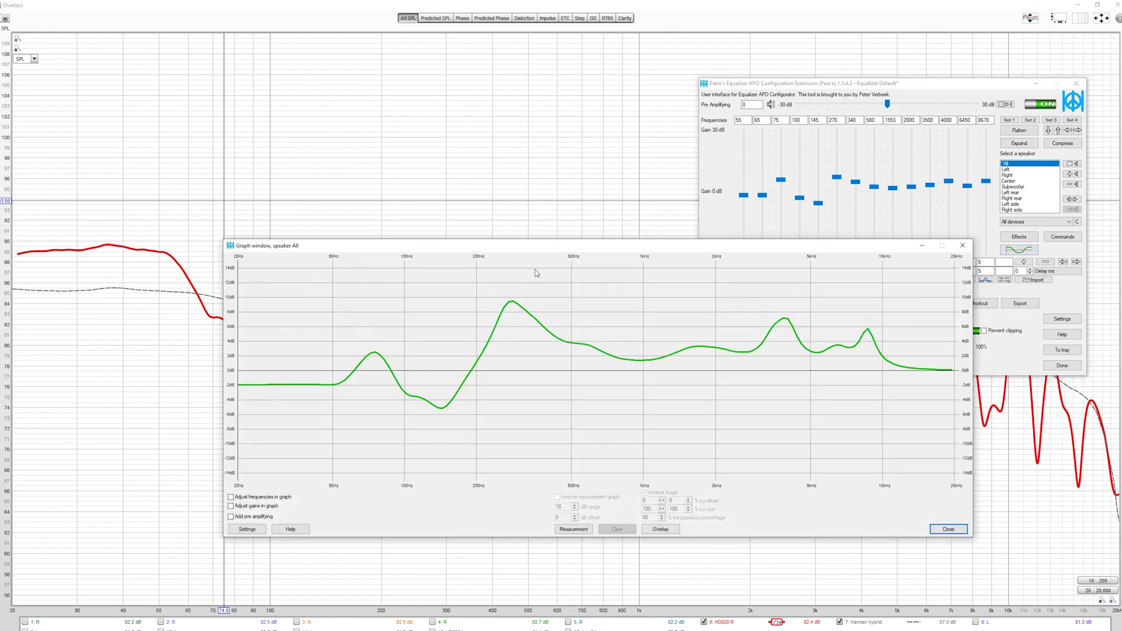
drag(542, 246, 681, 344)
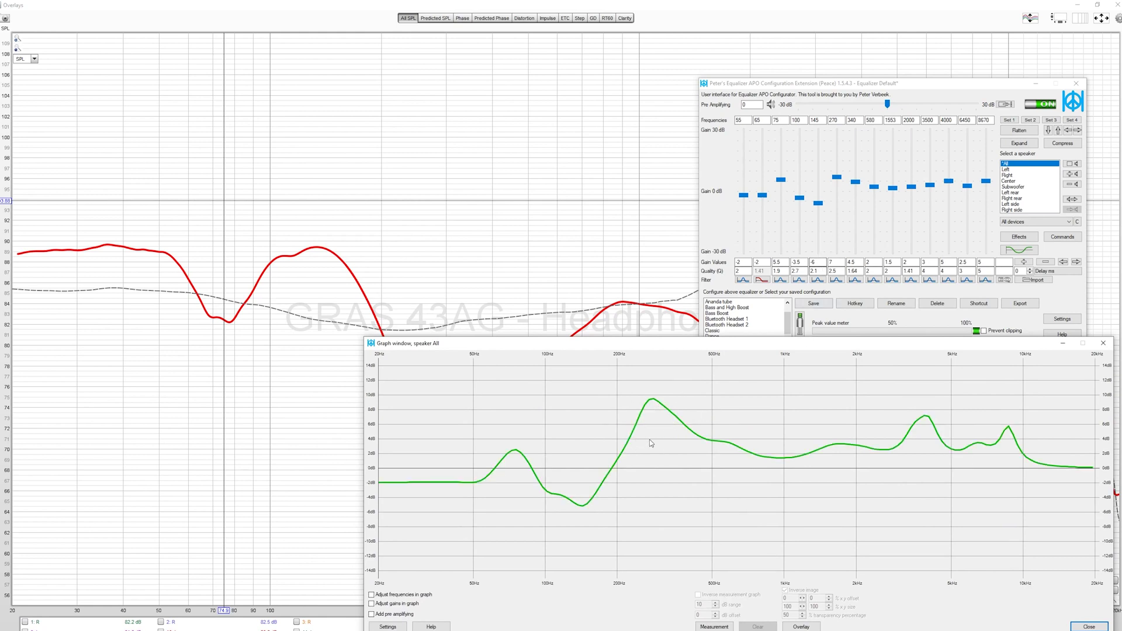
drag(676, 346, 658, 398)
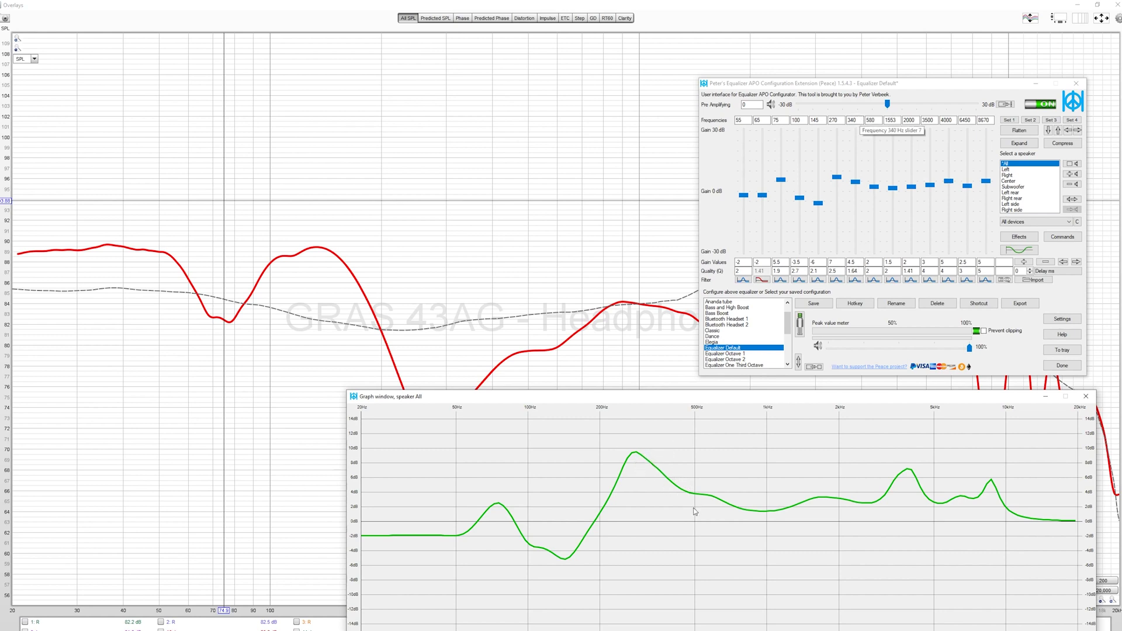
drag(540, 400, 683, 468)
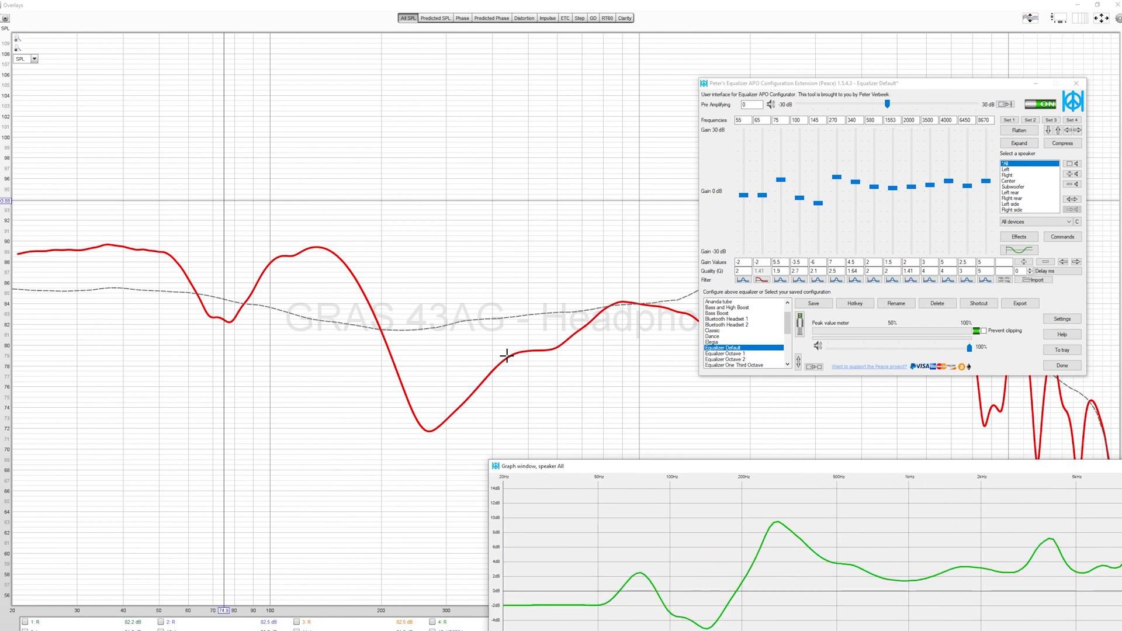
drag(657, 466, 579, 449)
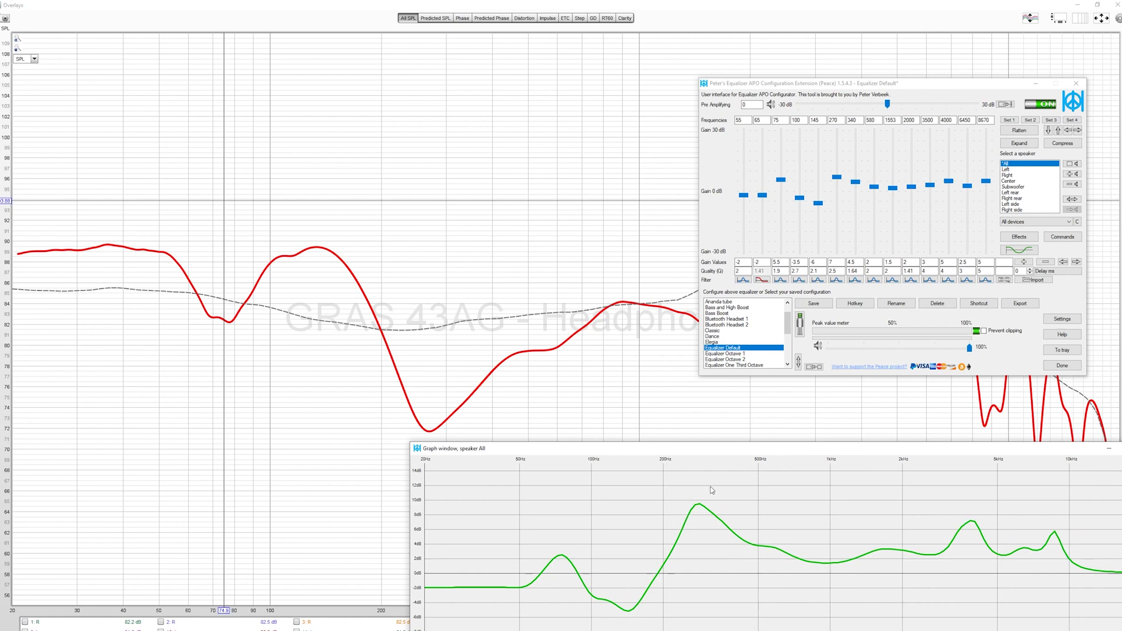
drag(745, 447, 507, 398)
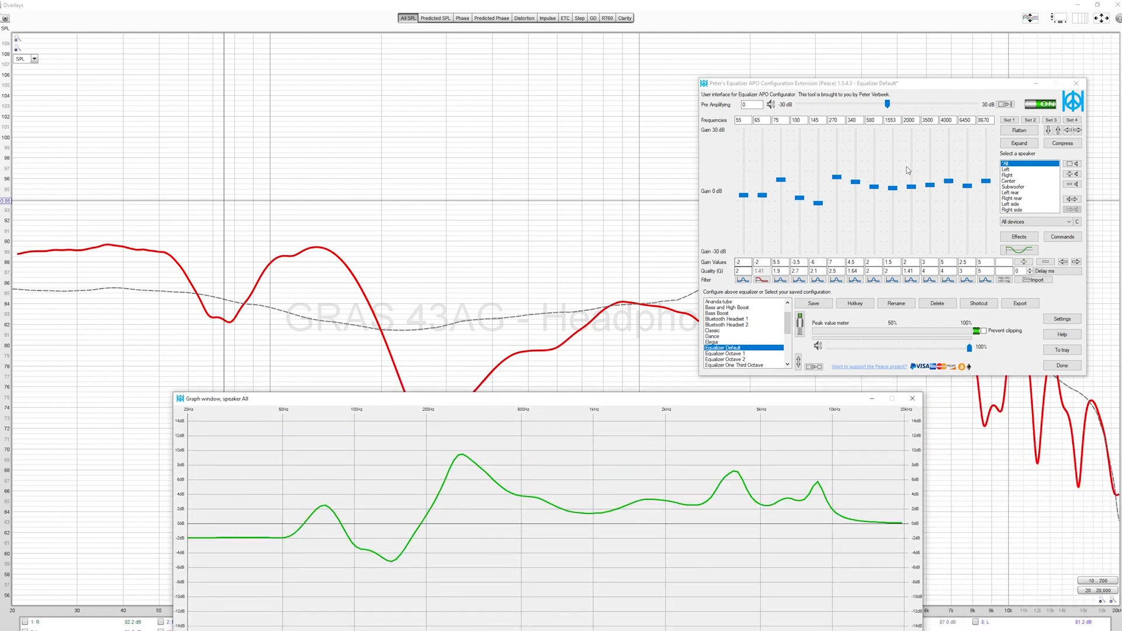
click(912, 399)
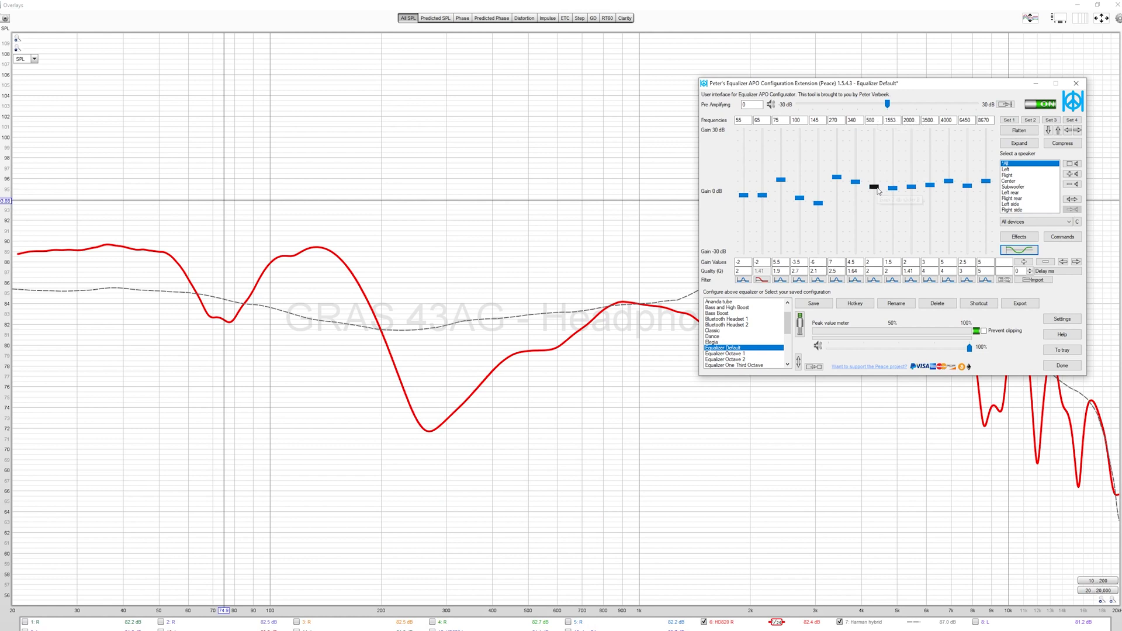
Step: Select band 8's Q, move Peace left to uncover the treble curve, check band 10's gain, then bring REW forward
click(875, 272)
double_click(868, 272)
drag(839, 83, 931, 78)
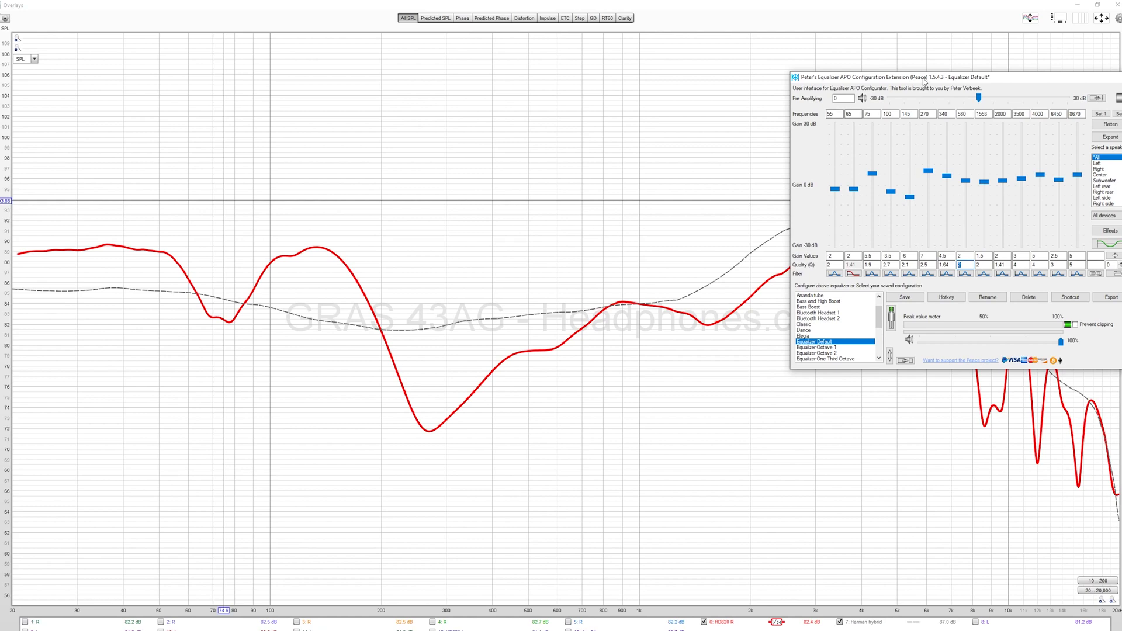
drag(924, 82, 254, 207)
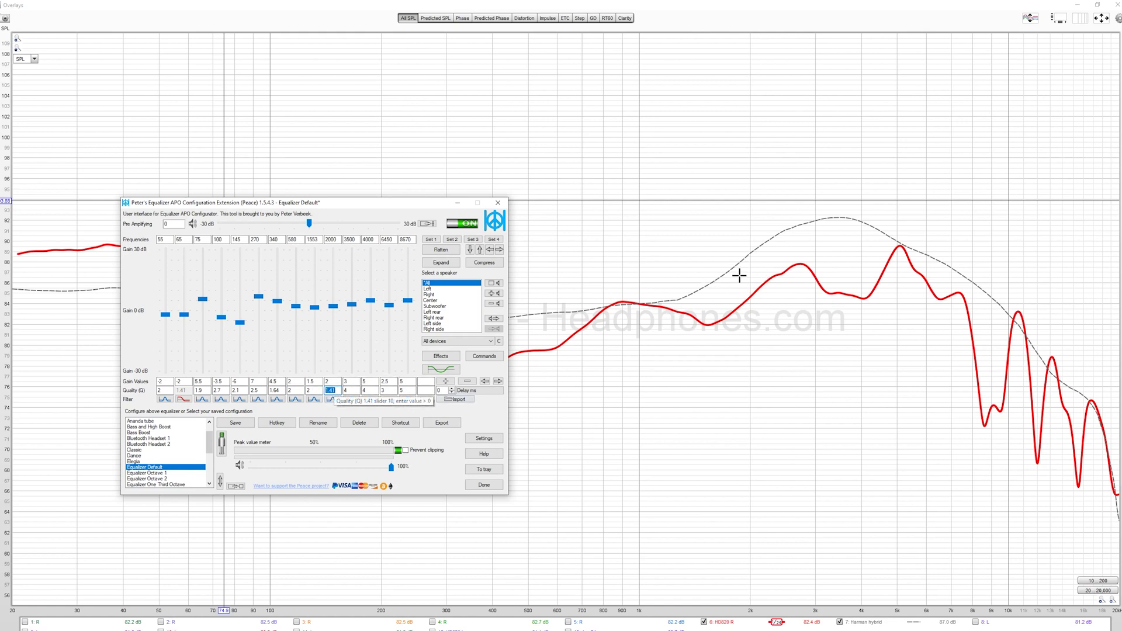
click(335, 381)
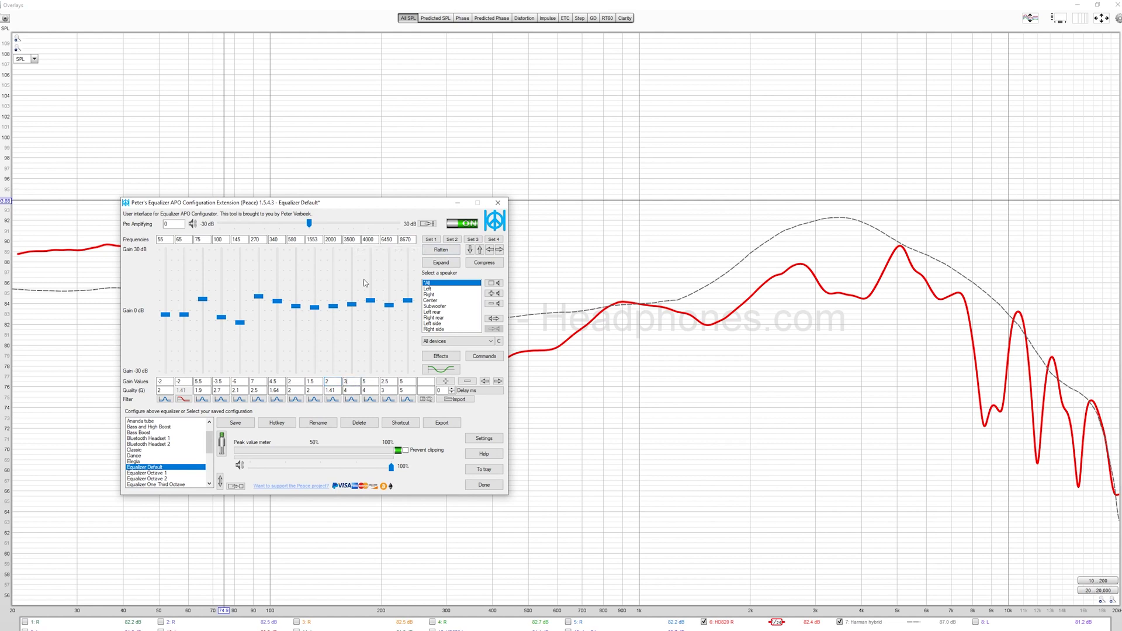
click(833, 280)
drag(833, 280, 842, 282)
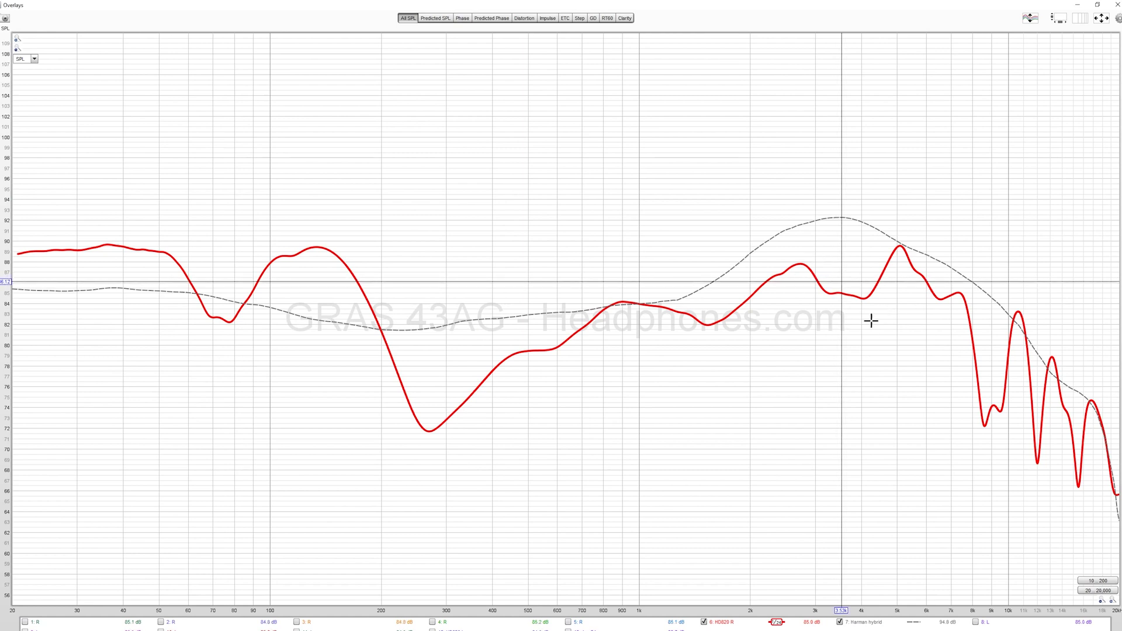
click(799, 264)
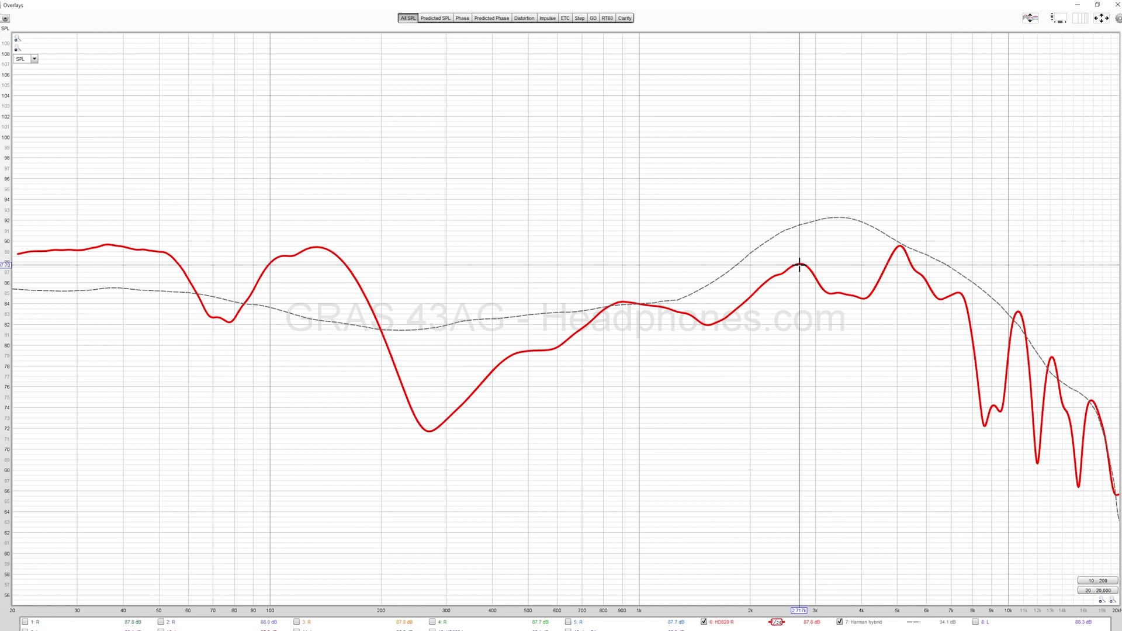
drag(799, 266, 840, 264)
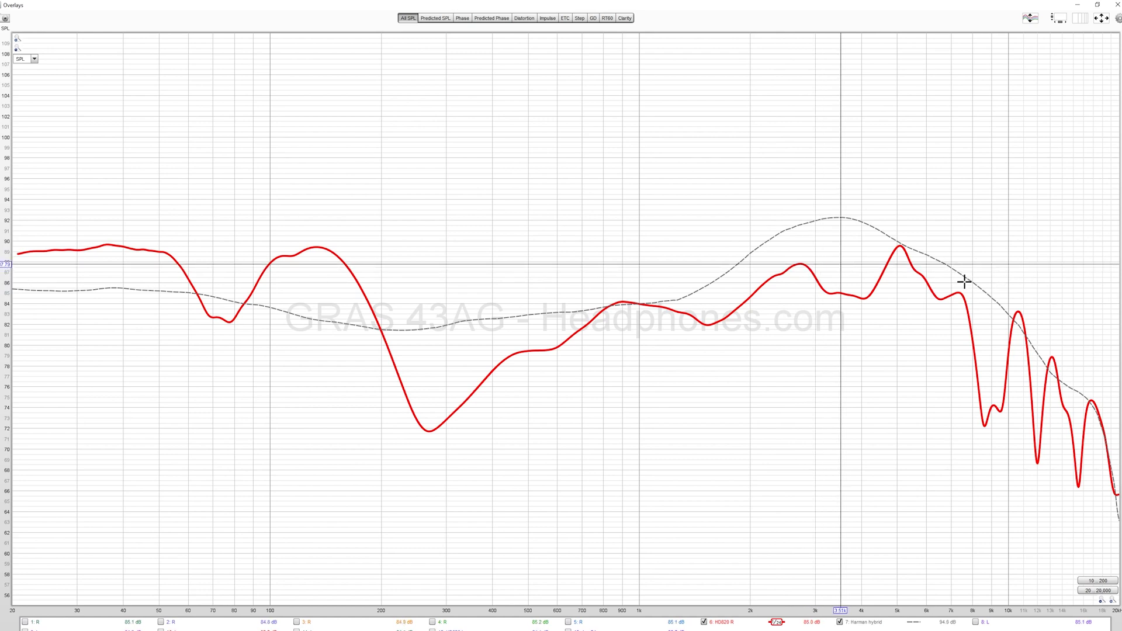
drag(964, 283, 816, 269)
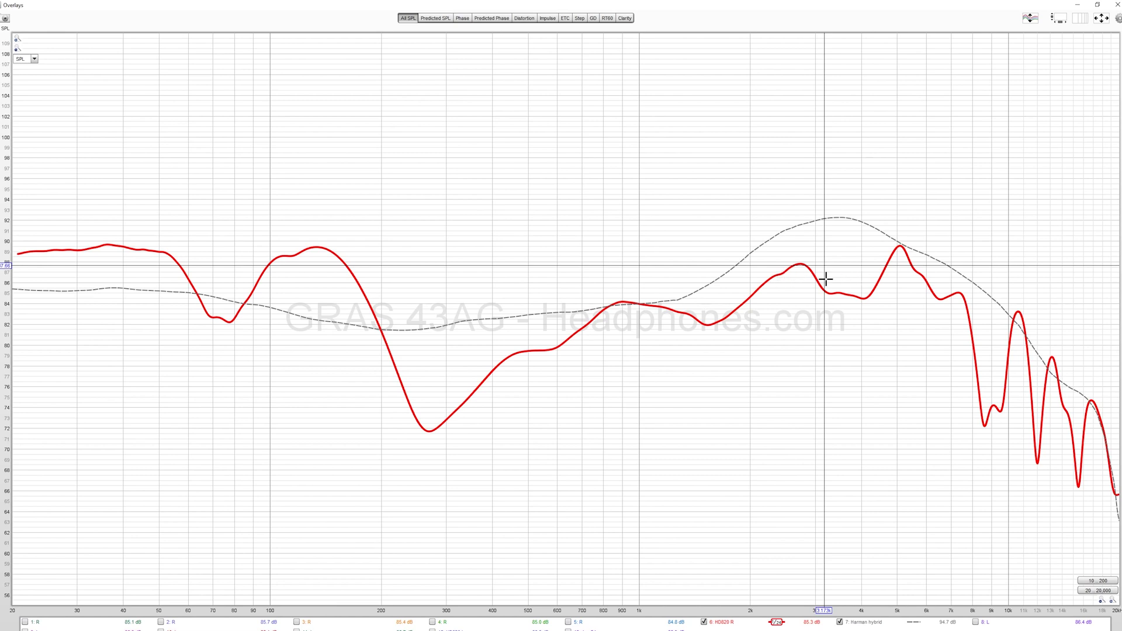
drag(806, 274, 768, 268)
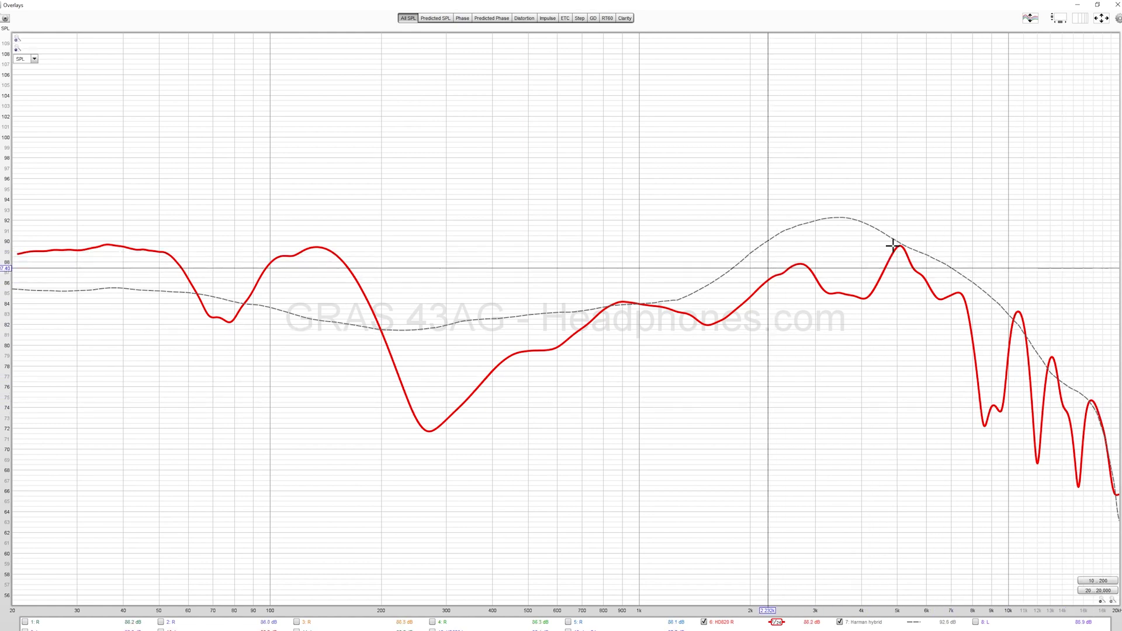
click(490, 338)
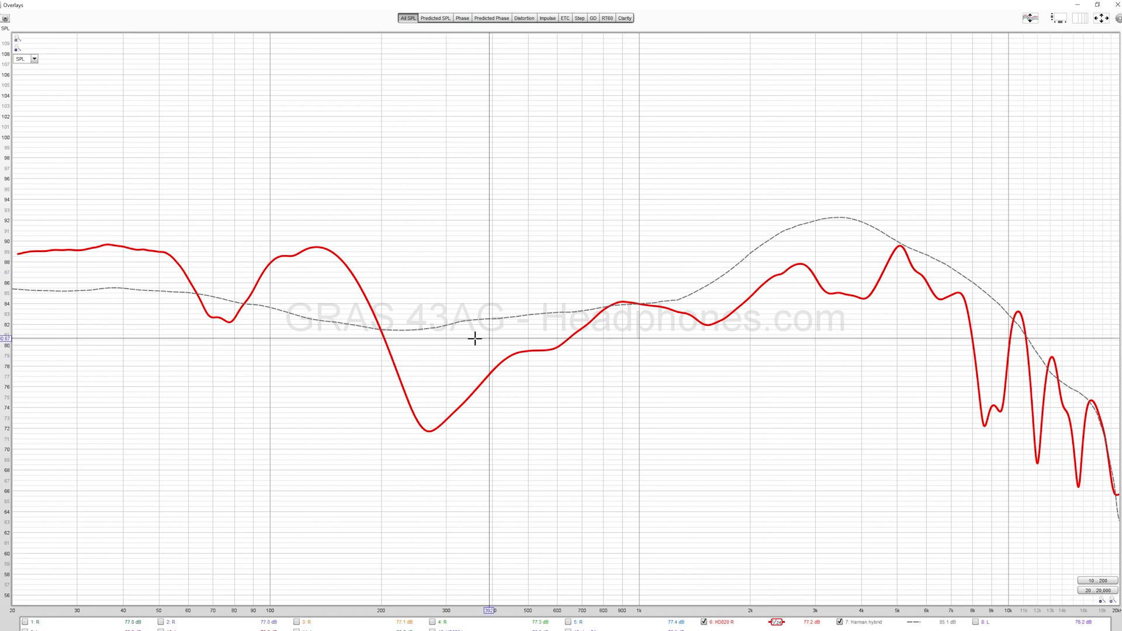
drag(475, 338, 858, 239)
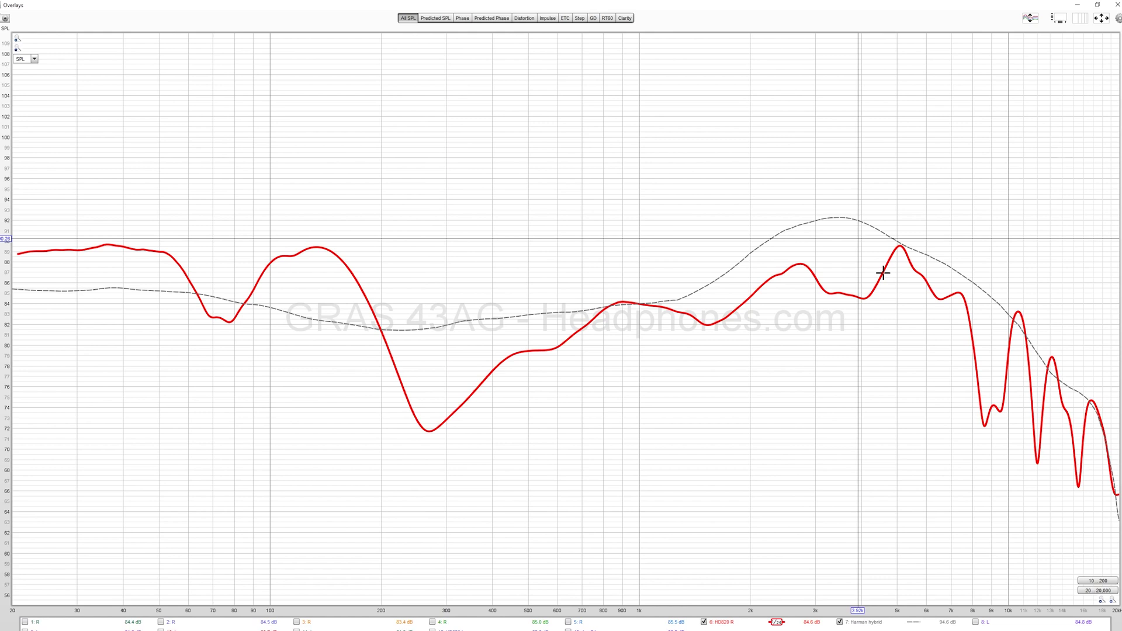
key(alt+Tab)
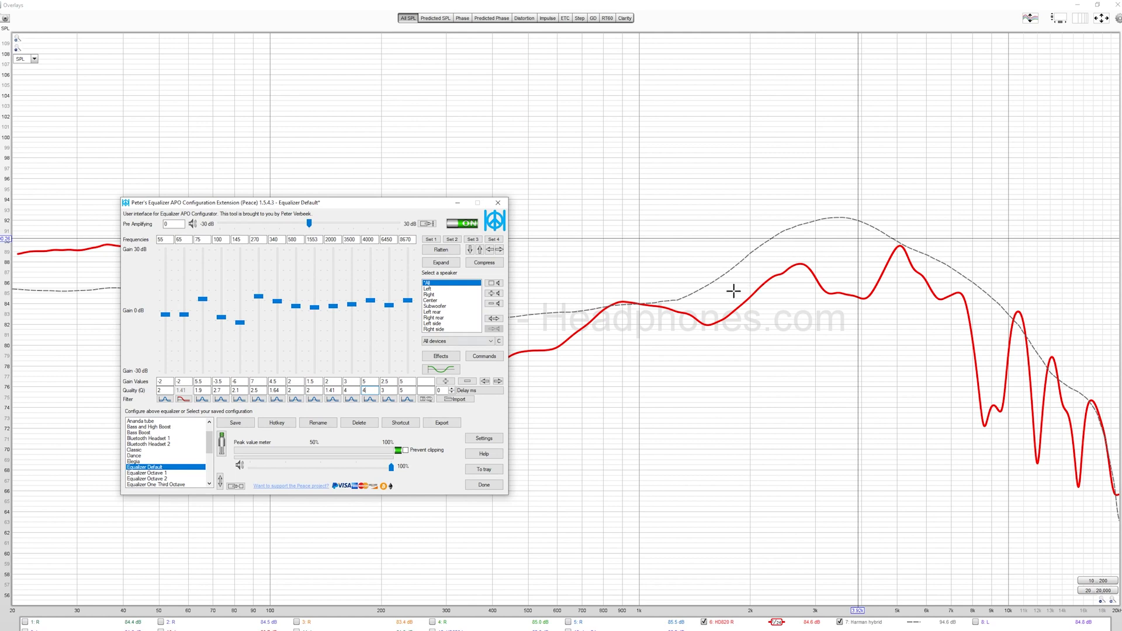
Step: Bring the REW chart forward, then return to Peace and reposition its window slightly
click(853, 290)
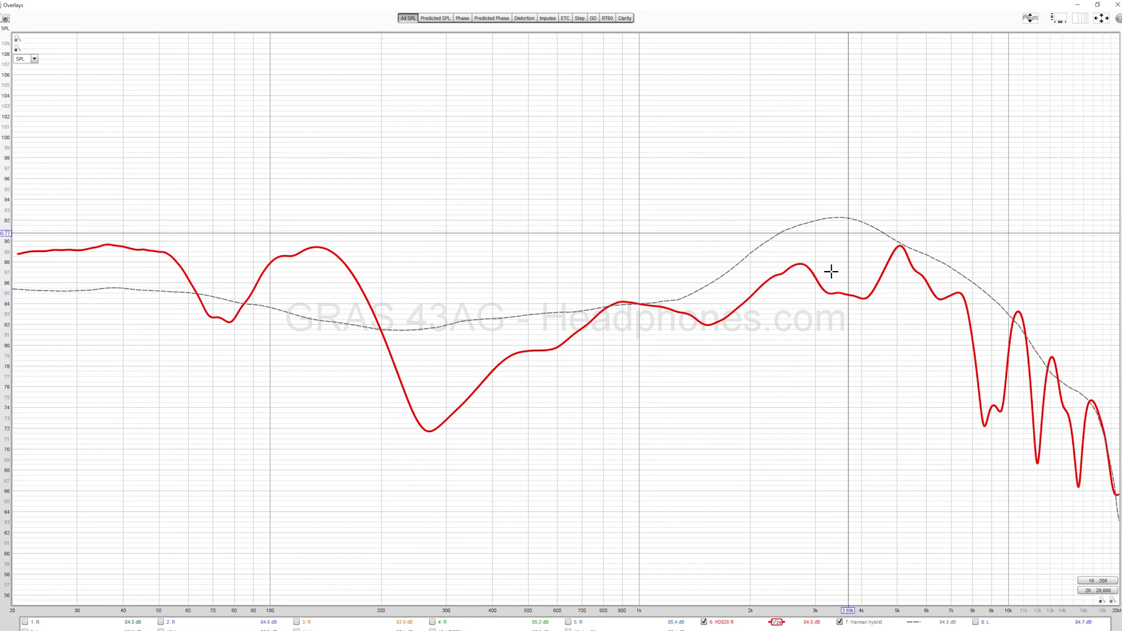
key(alt+Tab)
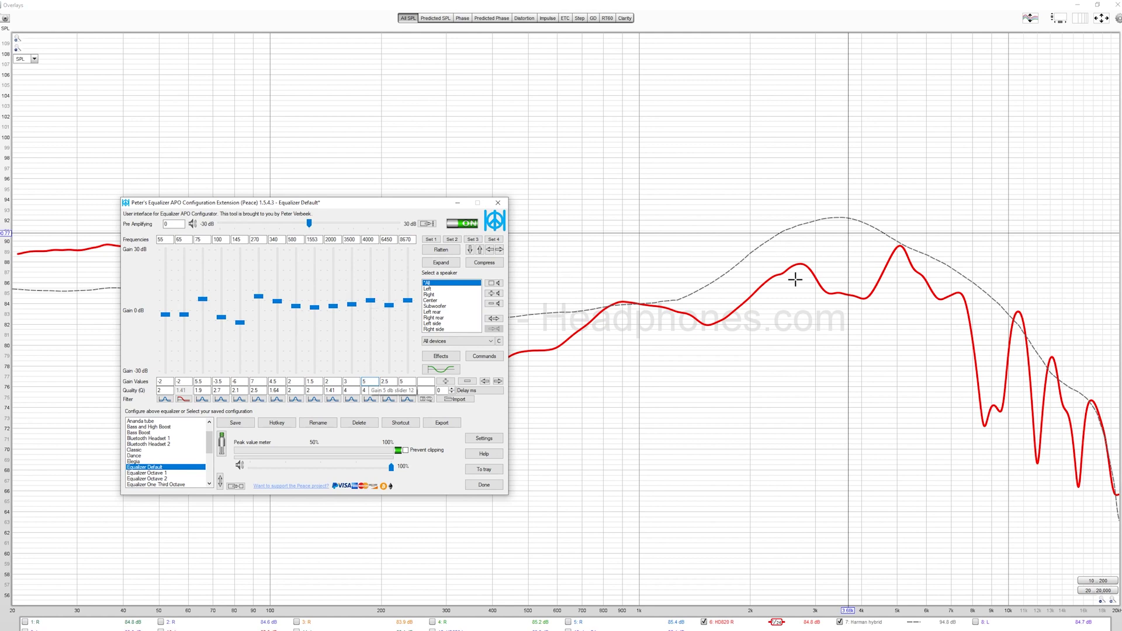
drag(377, 208, 454, 176)
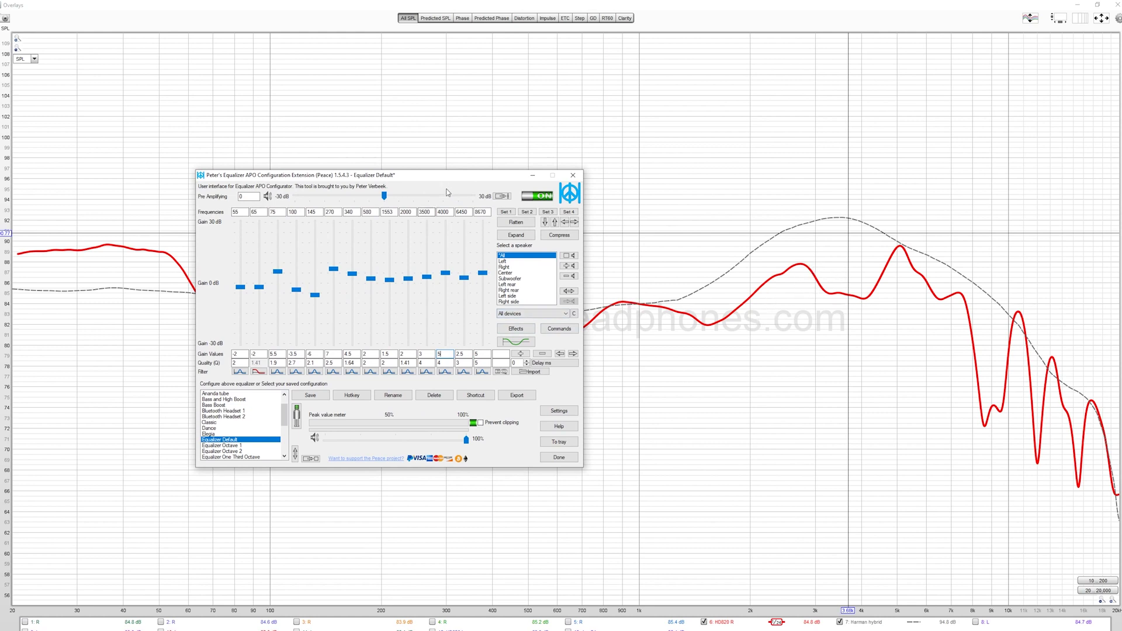
drag(465, 175, 398, 179)
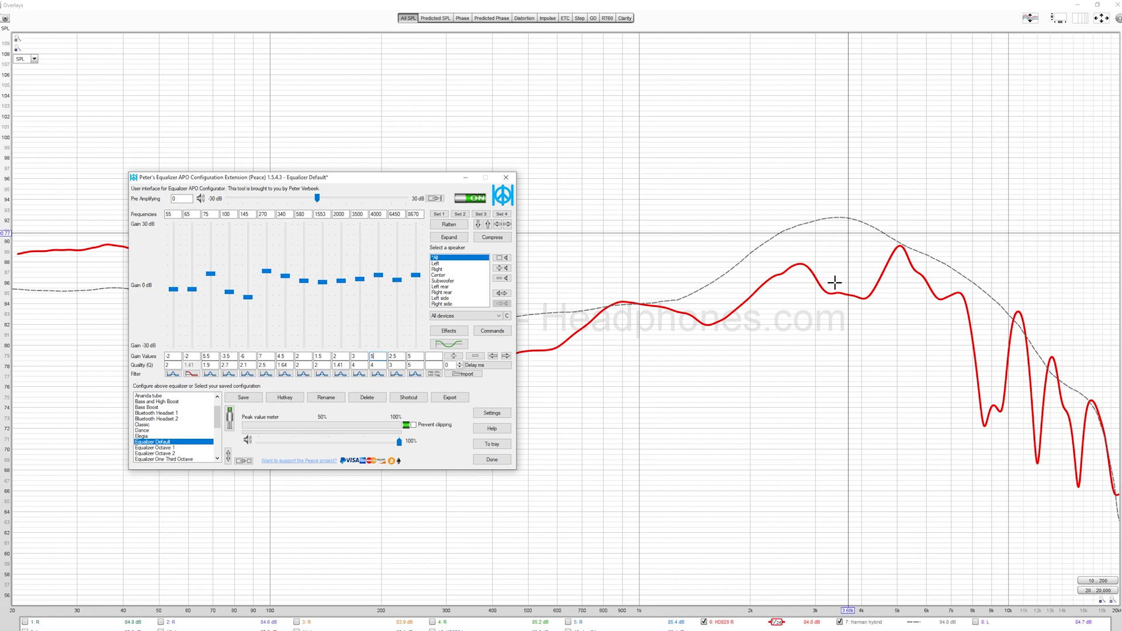
Step: Switch back and forth between the REW chart and the Peace equalizer settings to compare them
click(934, 268)
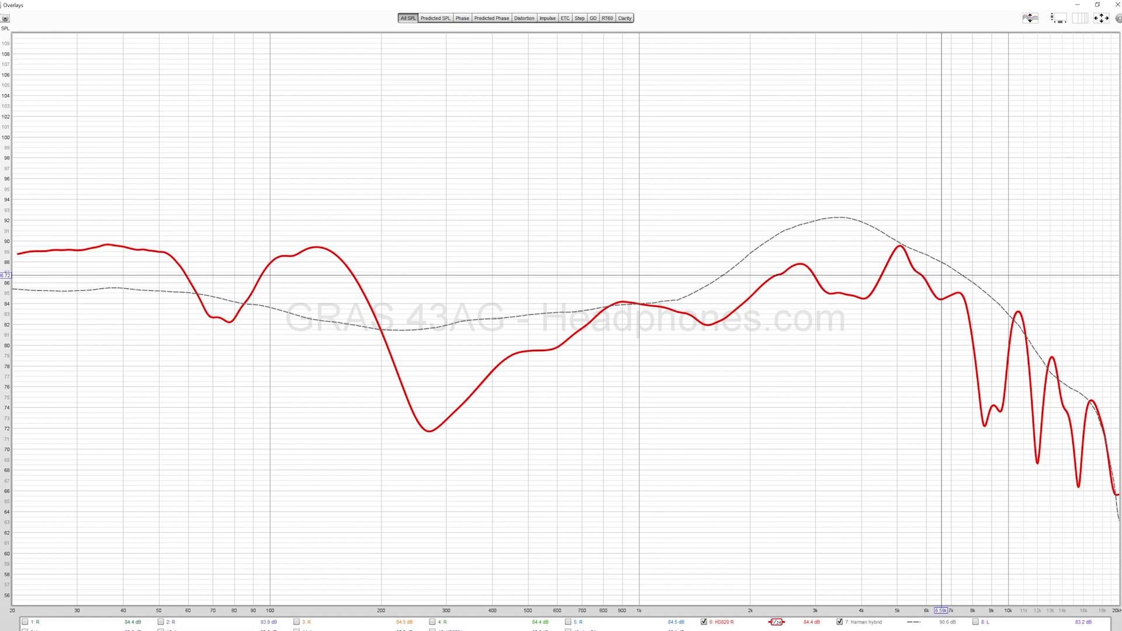
key(alt+Tab)
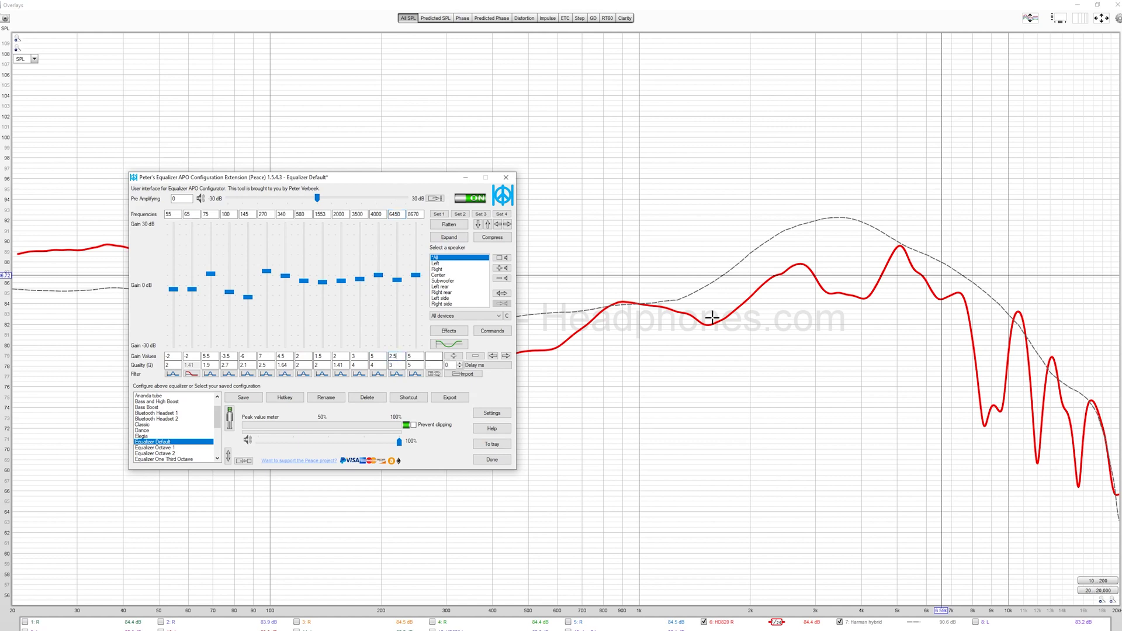
click(935, 281)
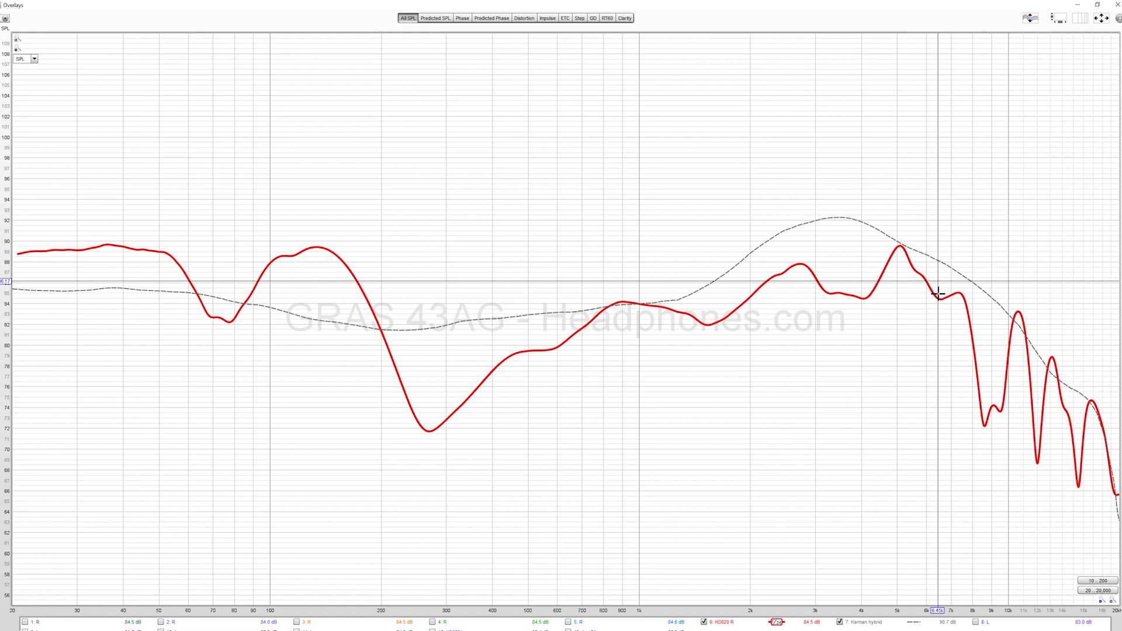
key(alt+Tab)
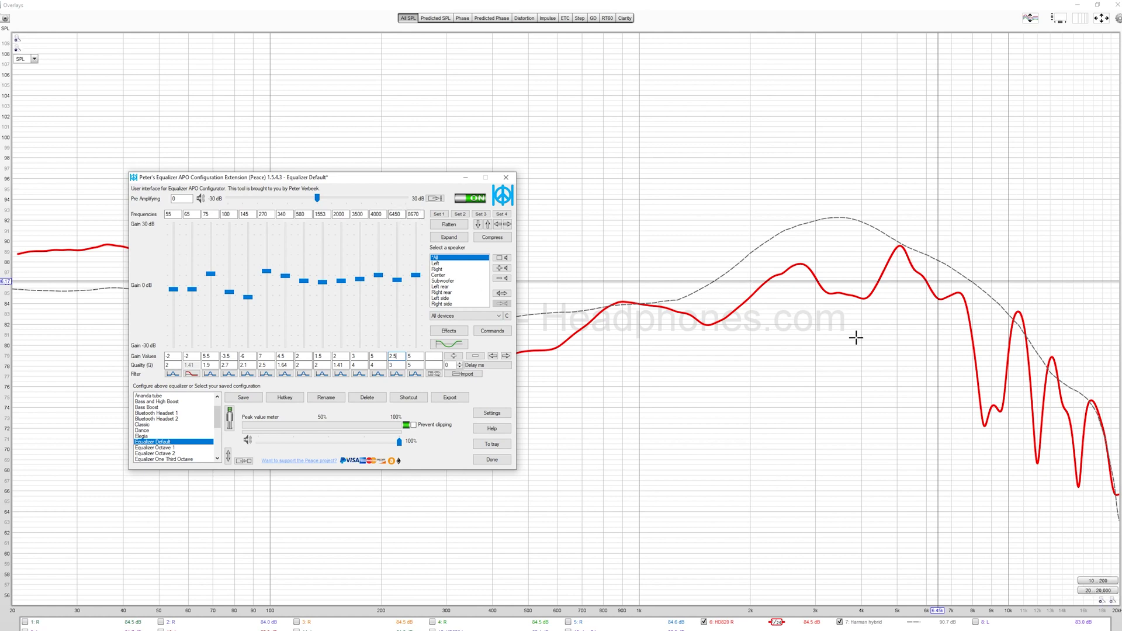
click(994, 400)
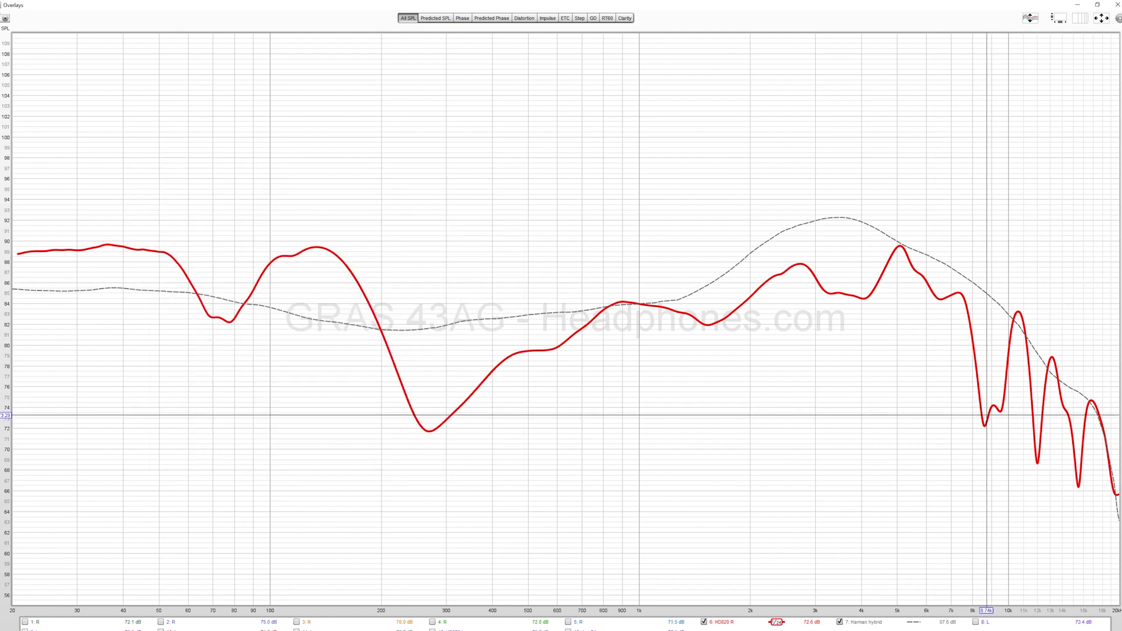
Step: Check the 8670 Hz band's 5 dB gain, then inspect REW's response dip near 12 kHz
key(alt+Tab)
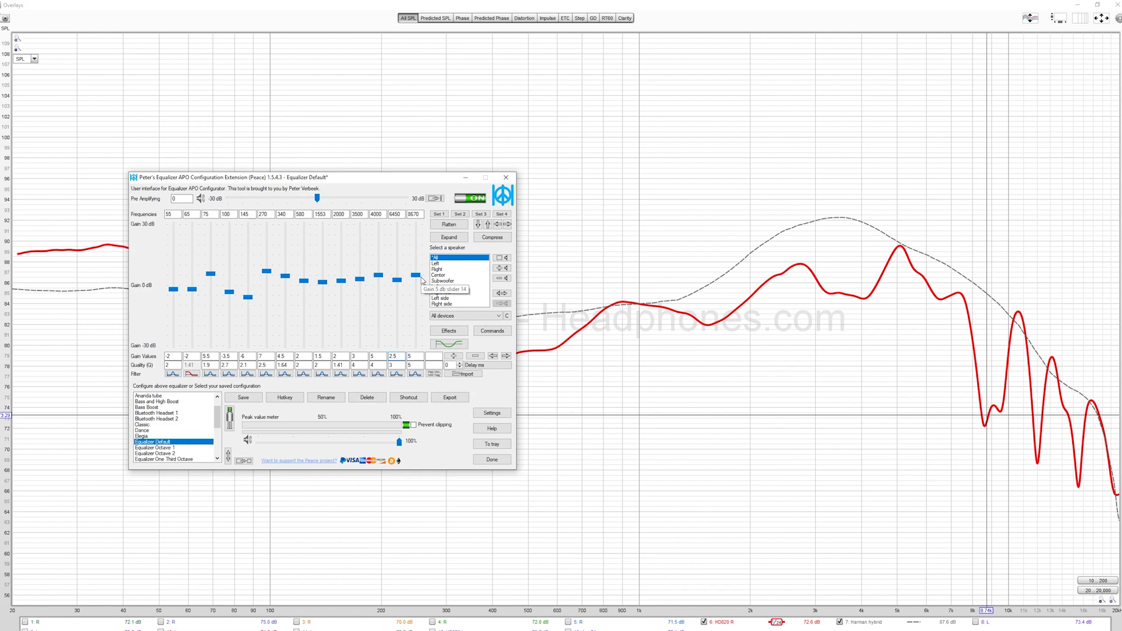
click(417, 280)
click(1040, 449)
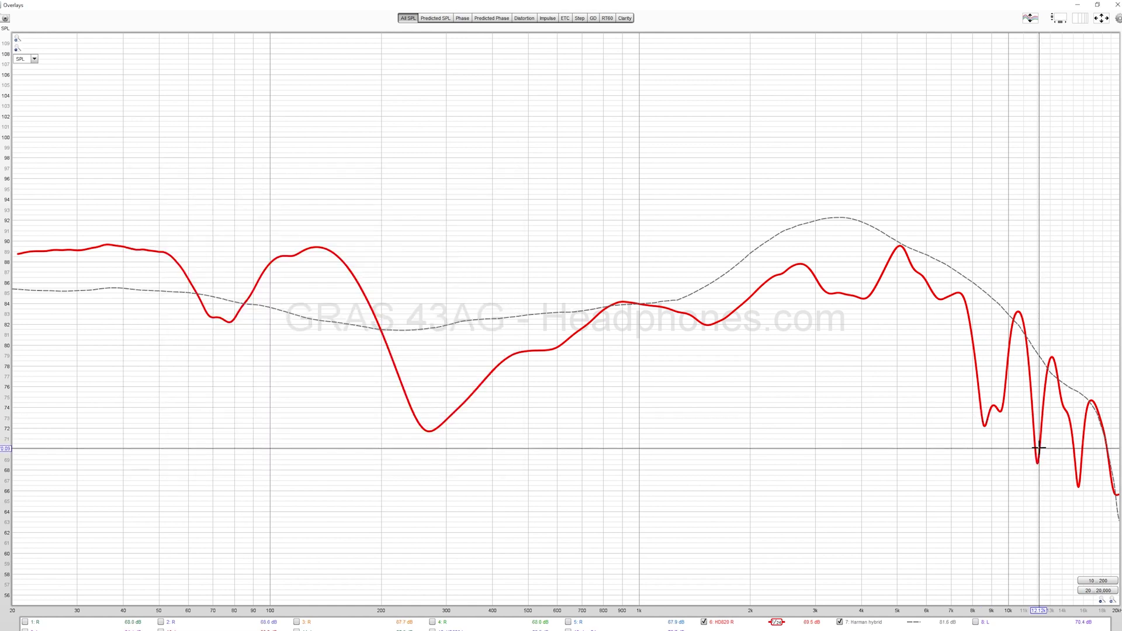
click(1081, 461)
click(1038, 439)
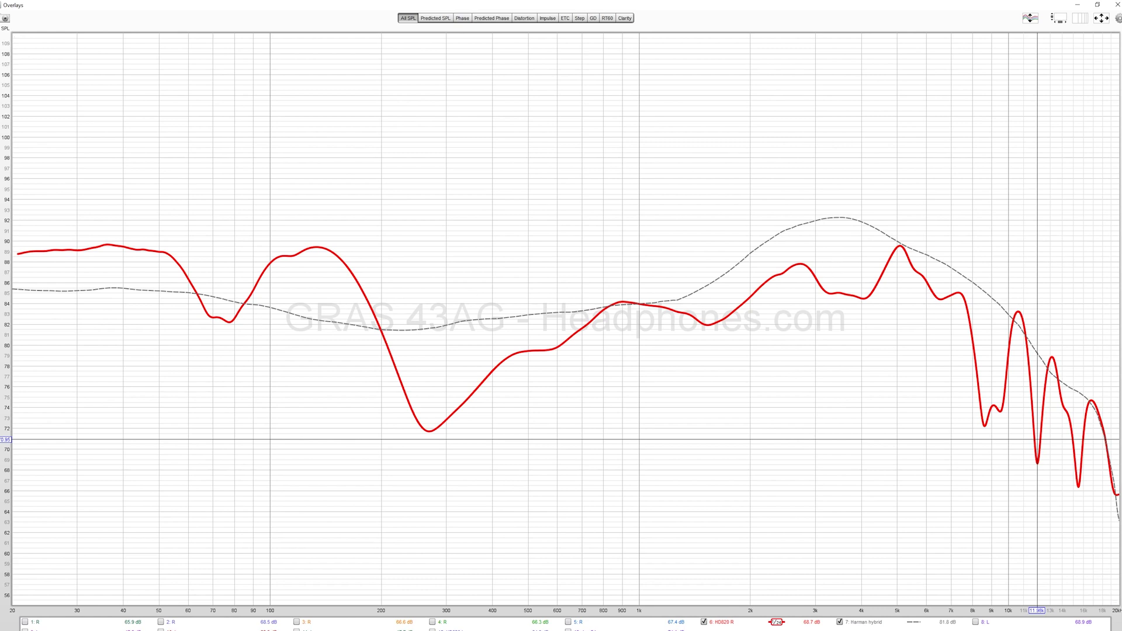
Step: Open the combined EQ curve preview in Peace, move it aside, then close it with Escape
key(alt+Tab)
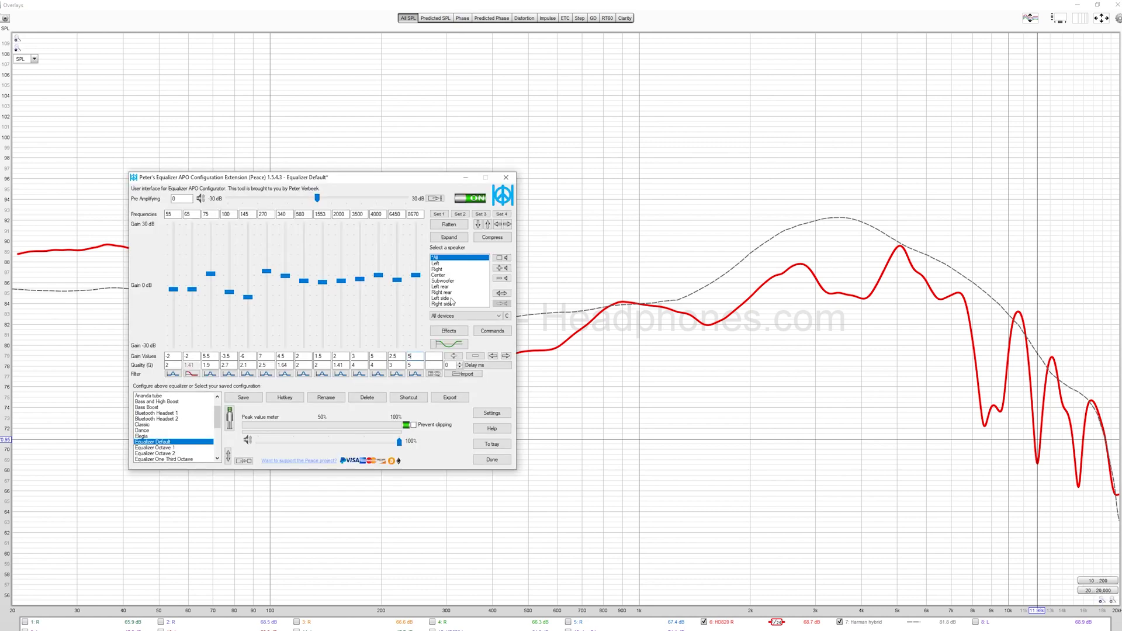
click(448, 343)
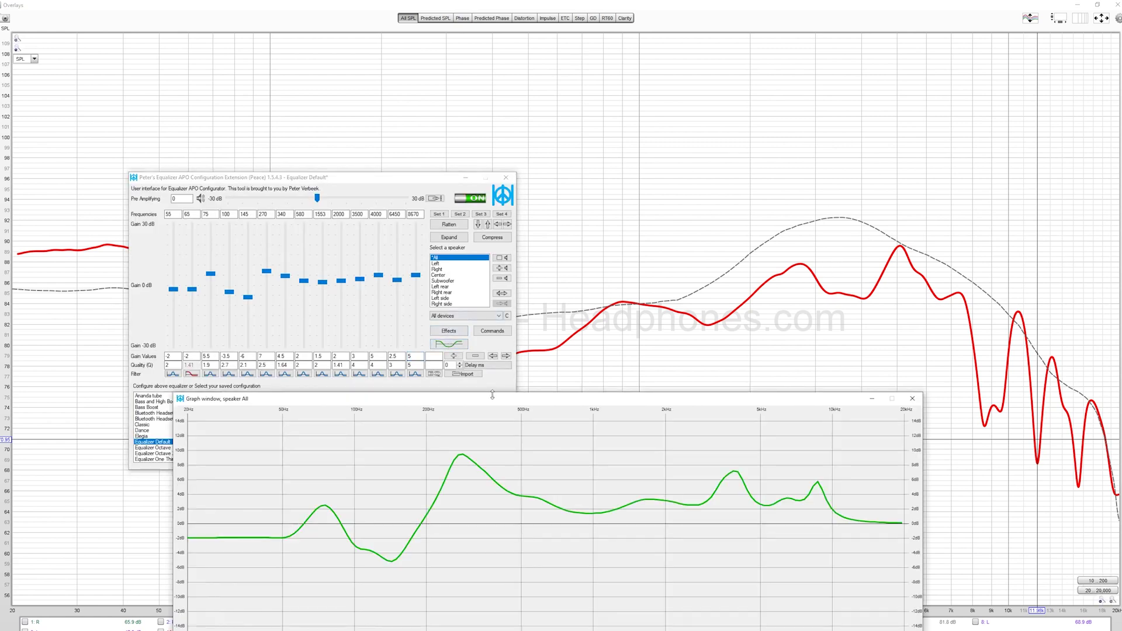
drag(520, 252, 613, 161)
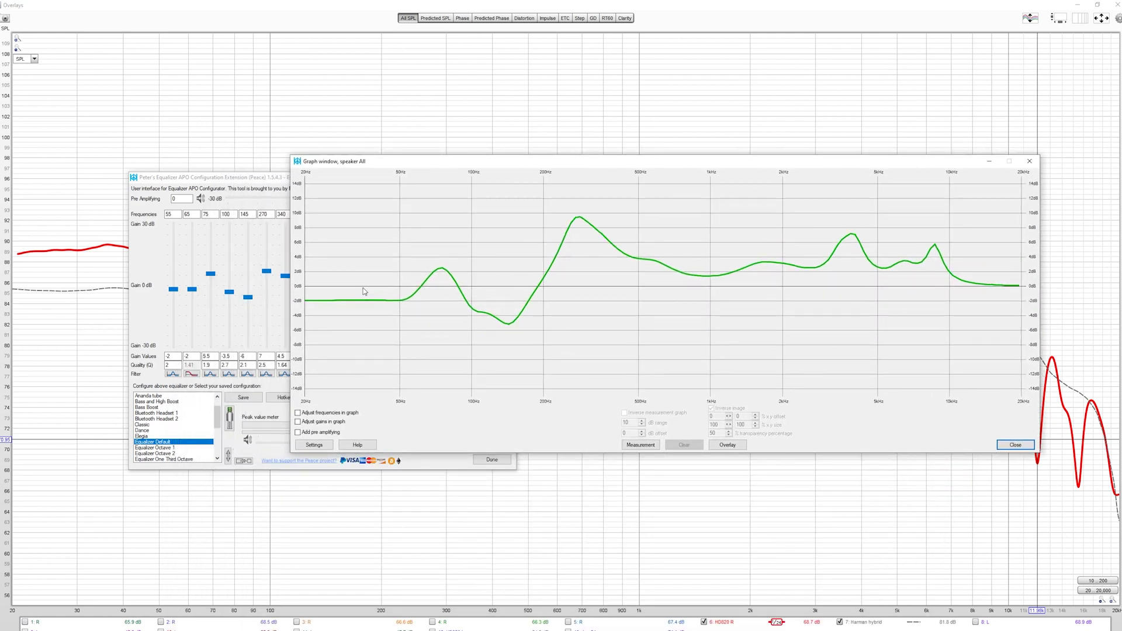
drag(719, 167, 704, 178)
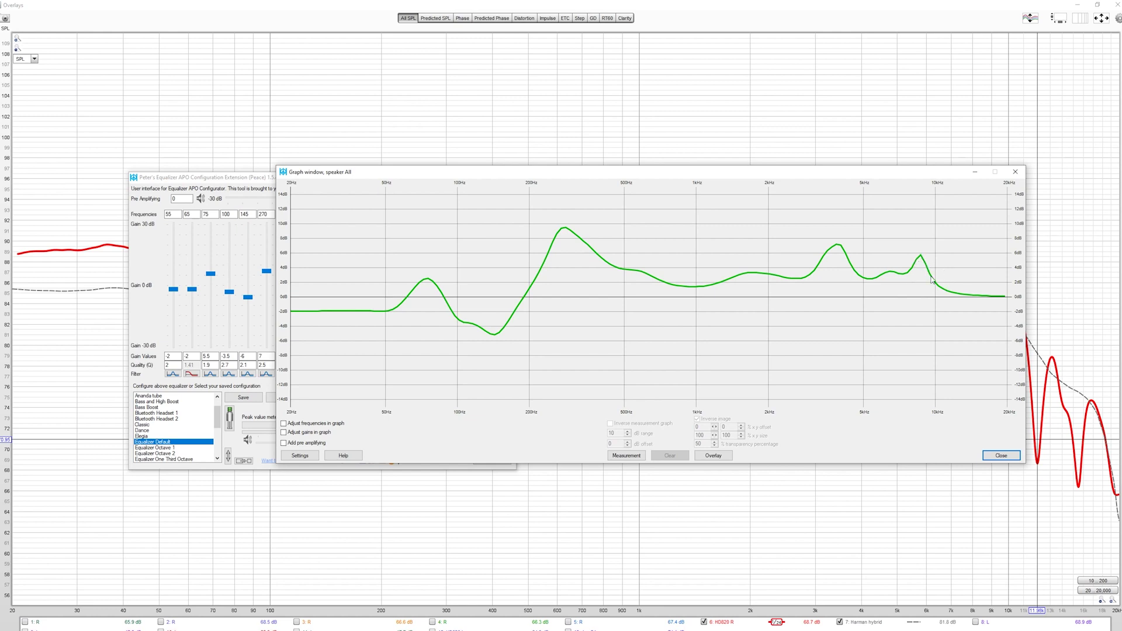
key(Escape)
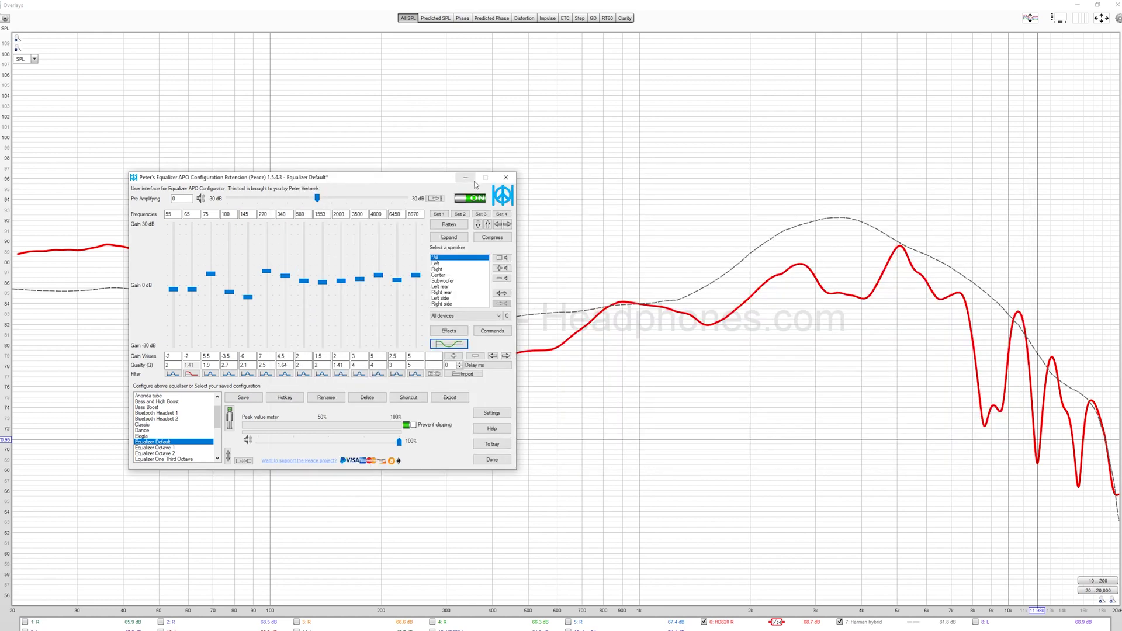
Step: Return to REW, show the purple equalized trace, and hide the original HD820 R curve
key(alt+Tab)
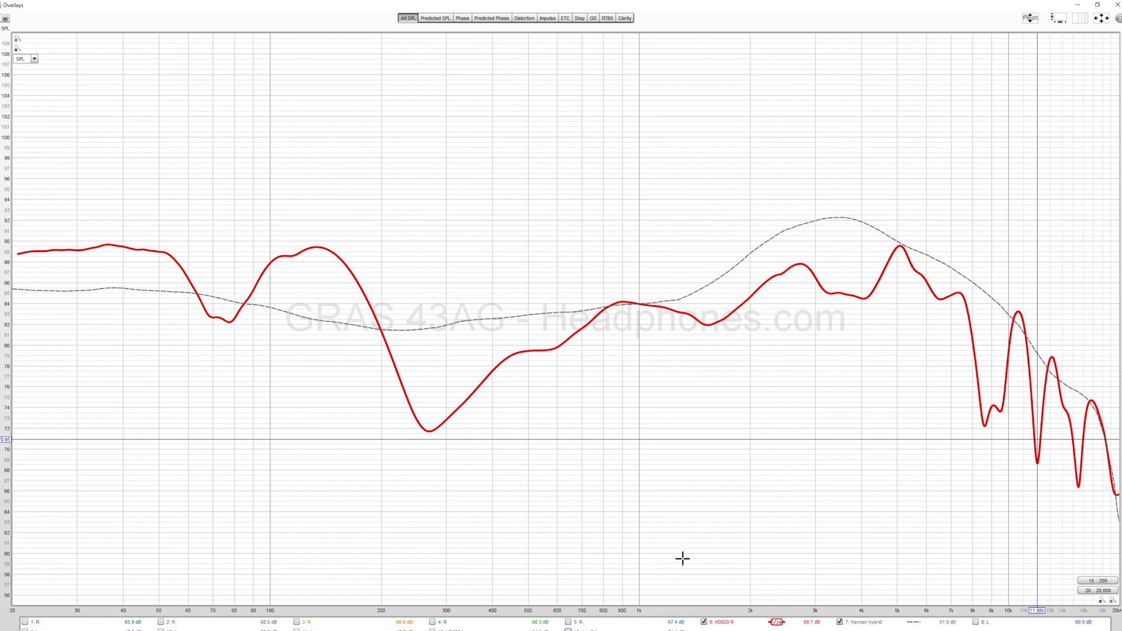
click(569, 629)
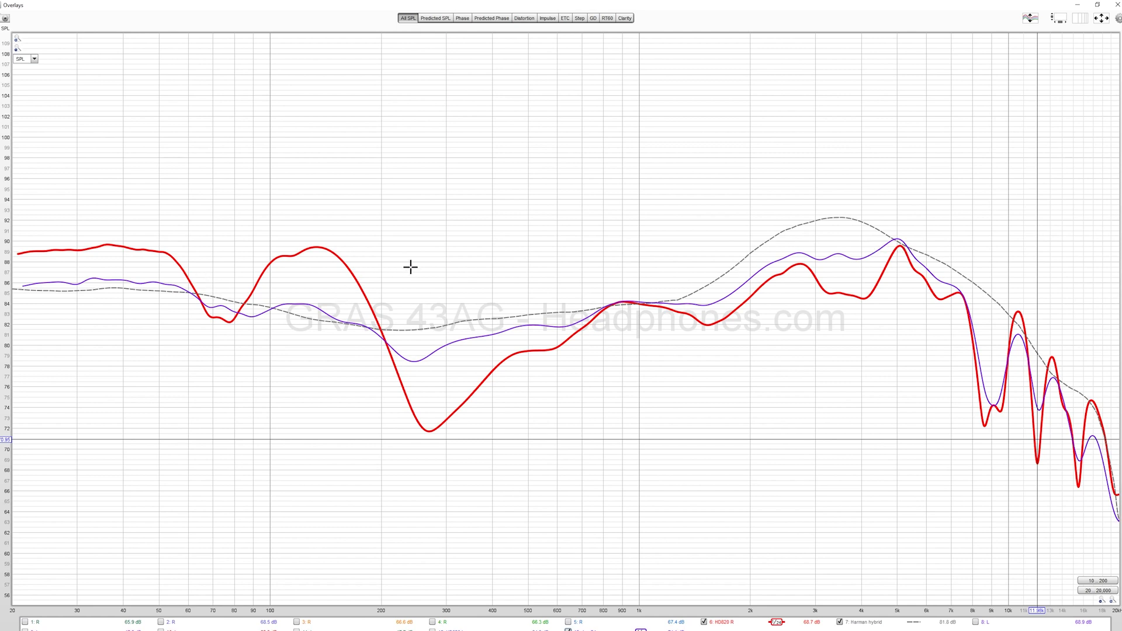
click(704, 623)
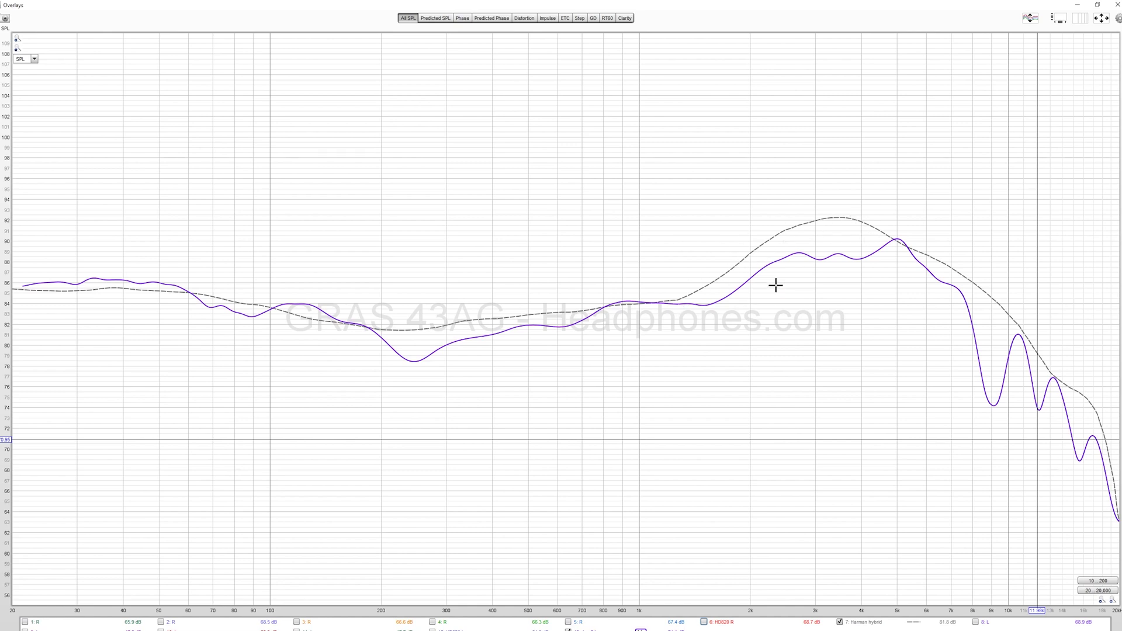
click(704, 622)
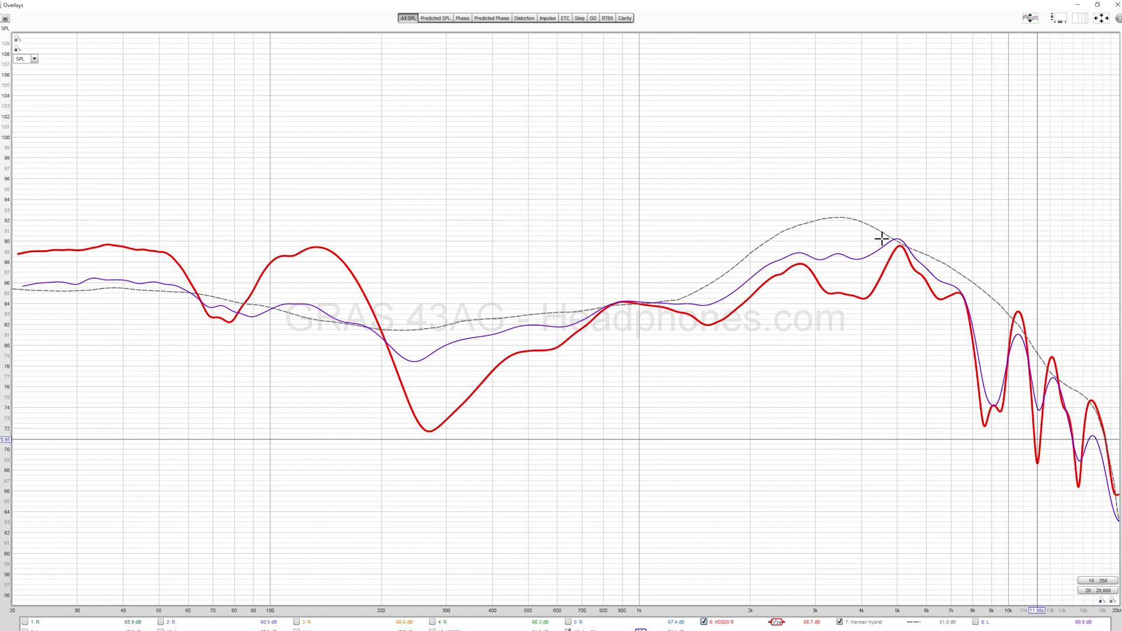
click(704, 622)
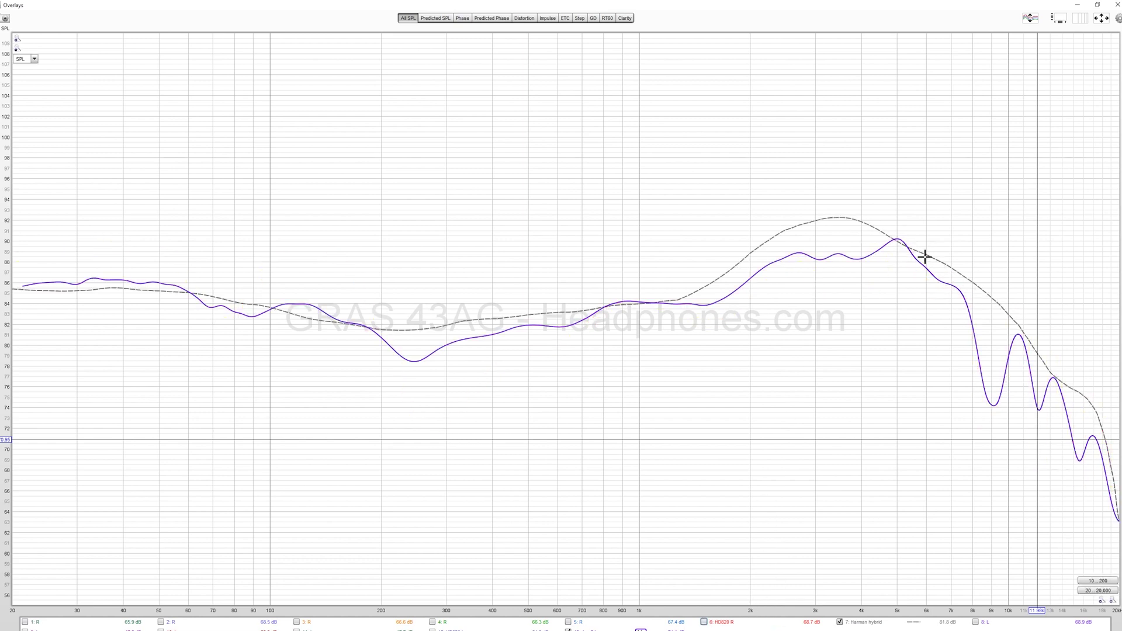
click(704, 622)
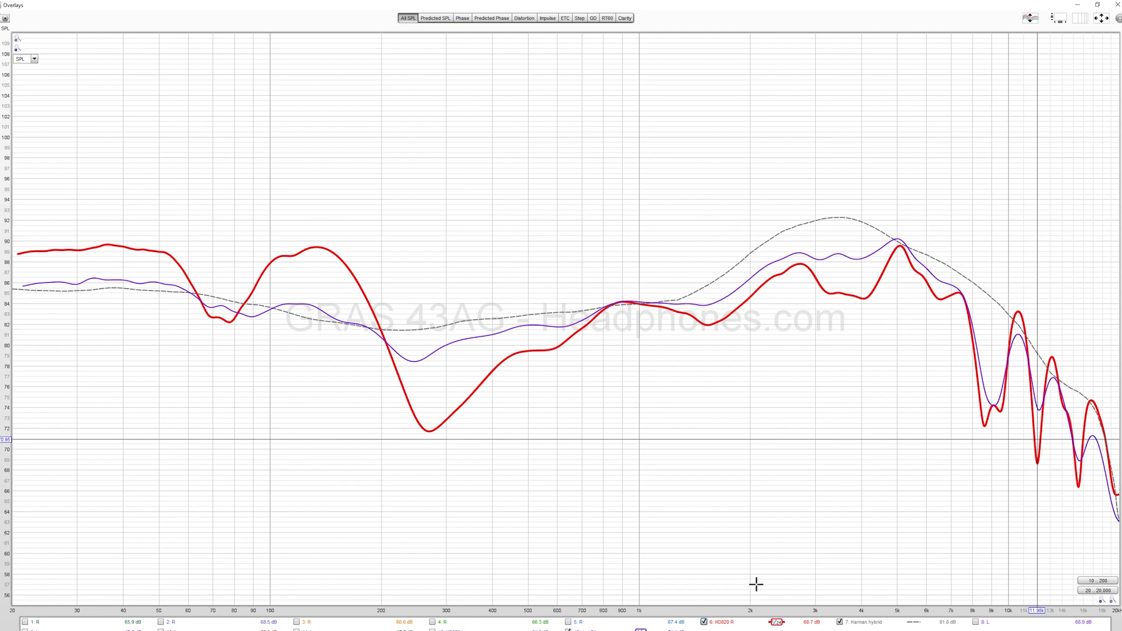
click(704, 623)
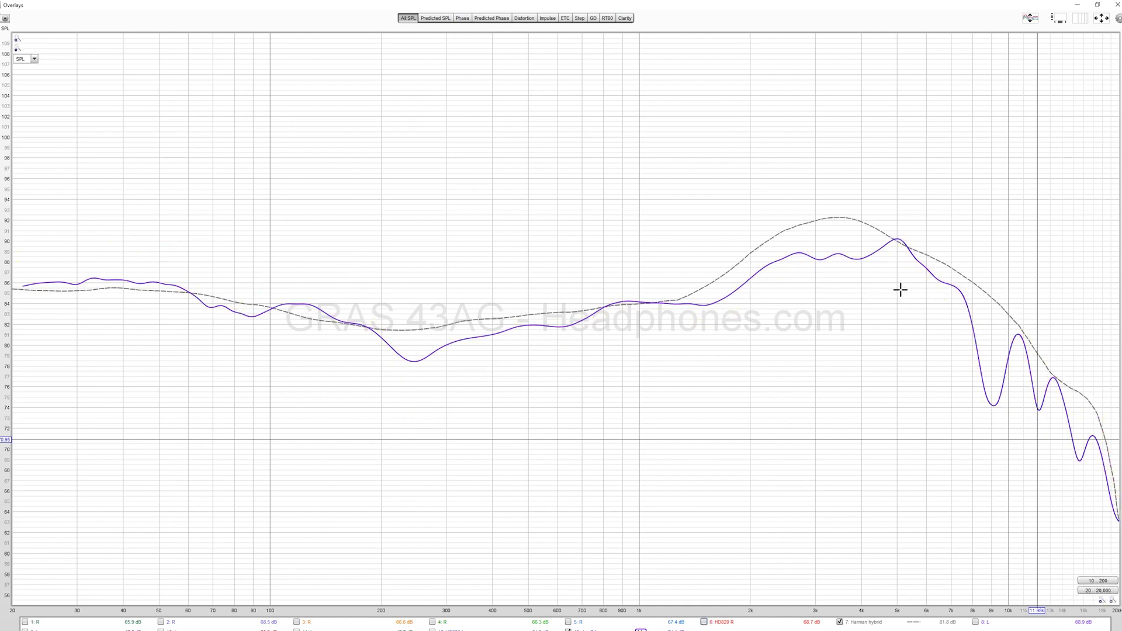
click(704, 622)
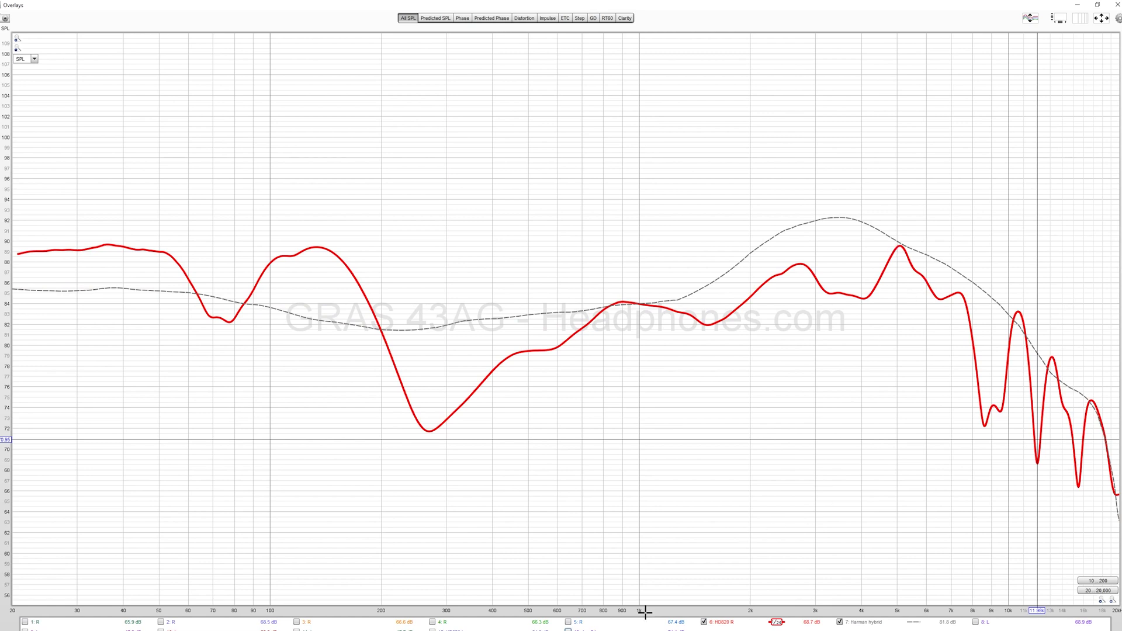
click(568, 629)
click(704, 621)
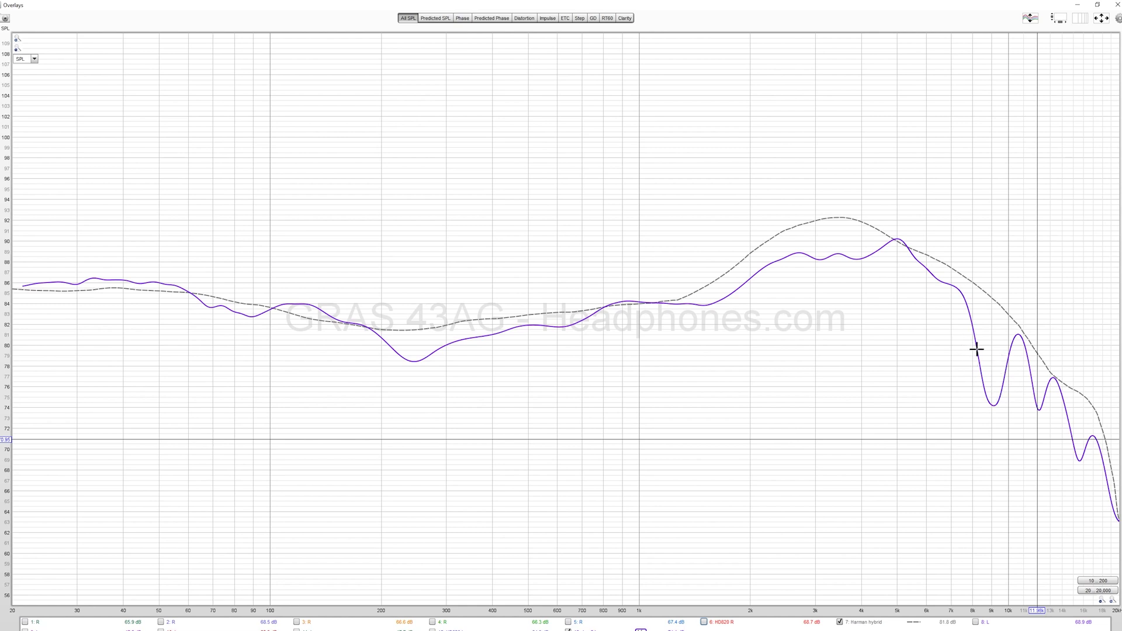
click(704, 622)
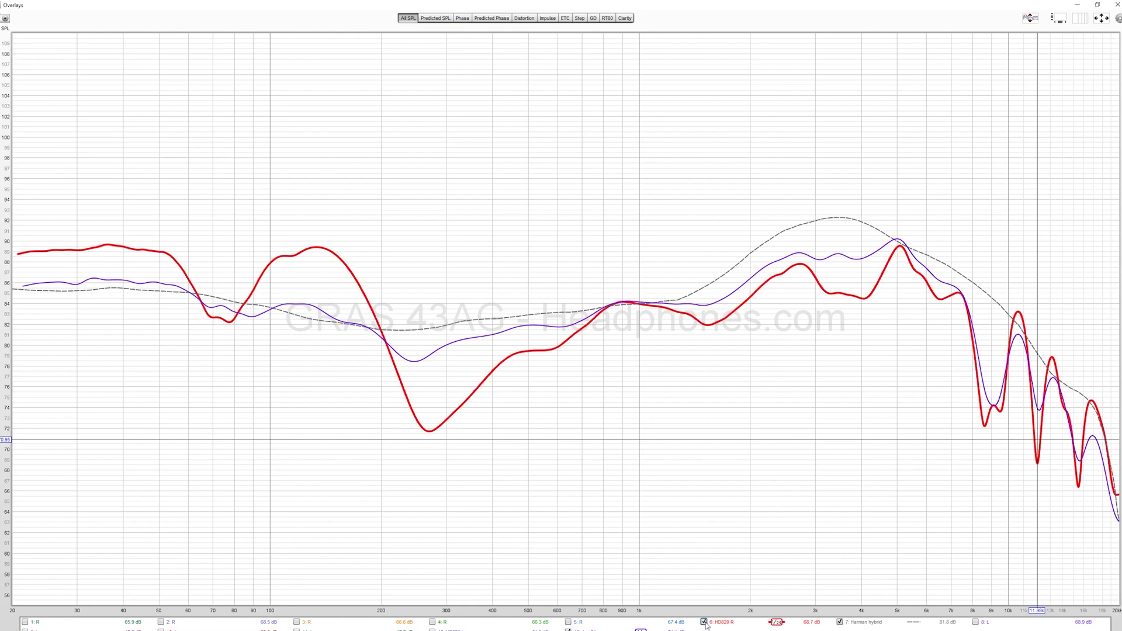
click(705, 623)
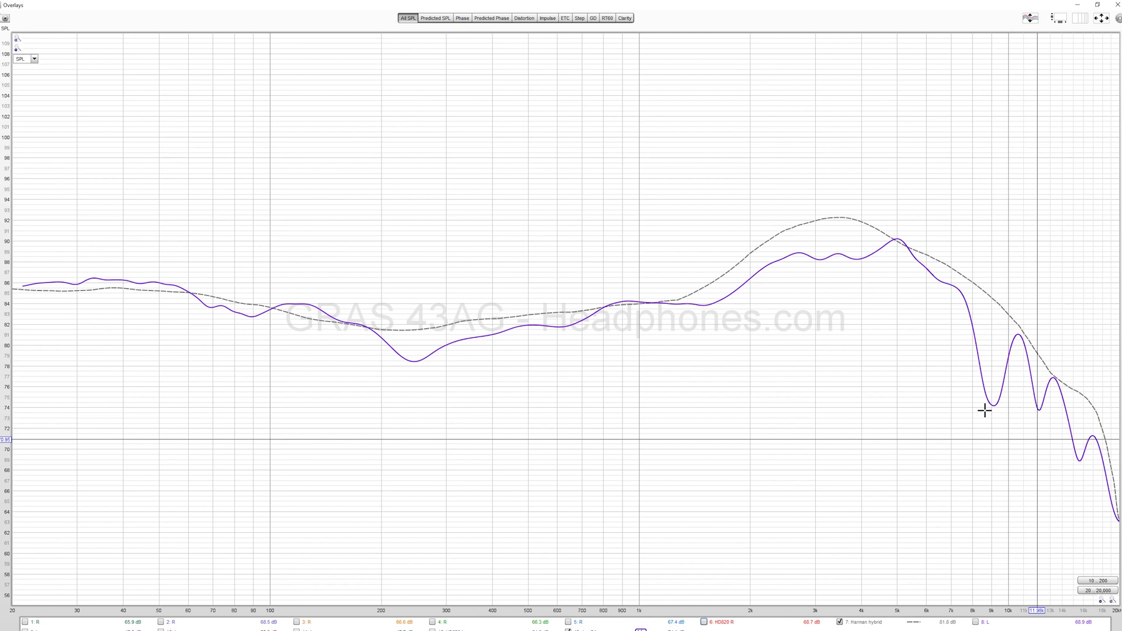